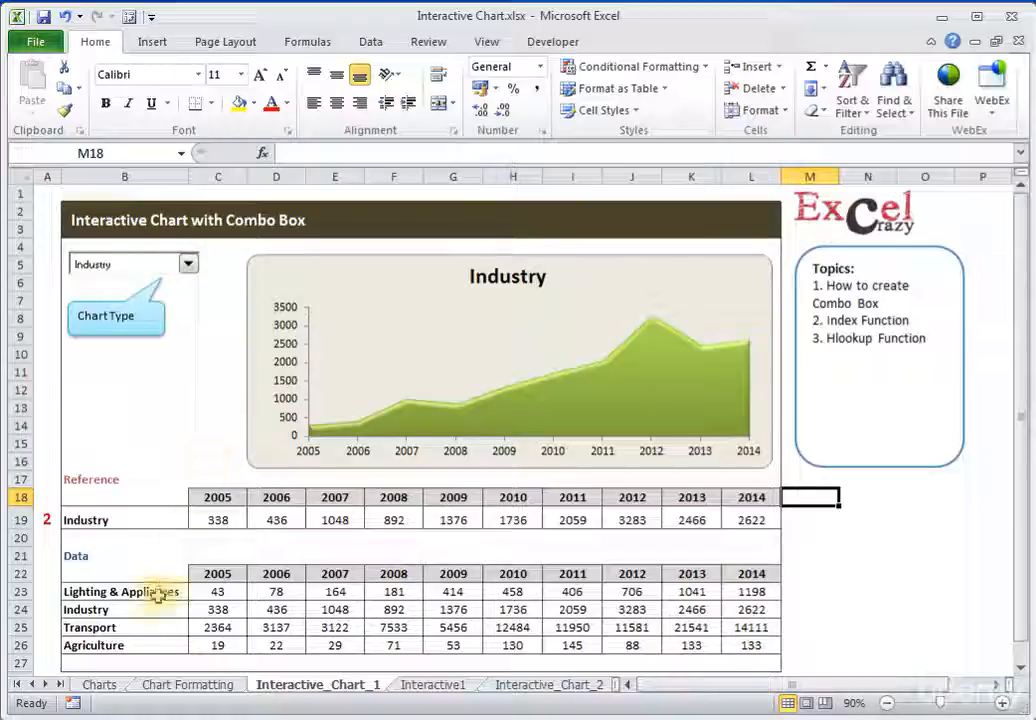
Set the chart type combo box to Lighting & Appliances and examine the data and reference tables behind the chart
{"action": "left_click_drag", "start_coordinate": [157, 567], "coordinate": [722, 645]}
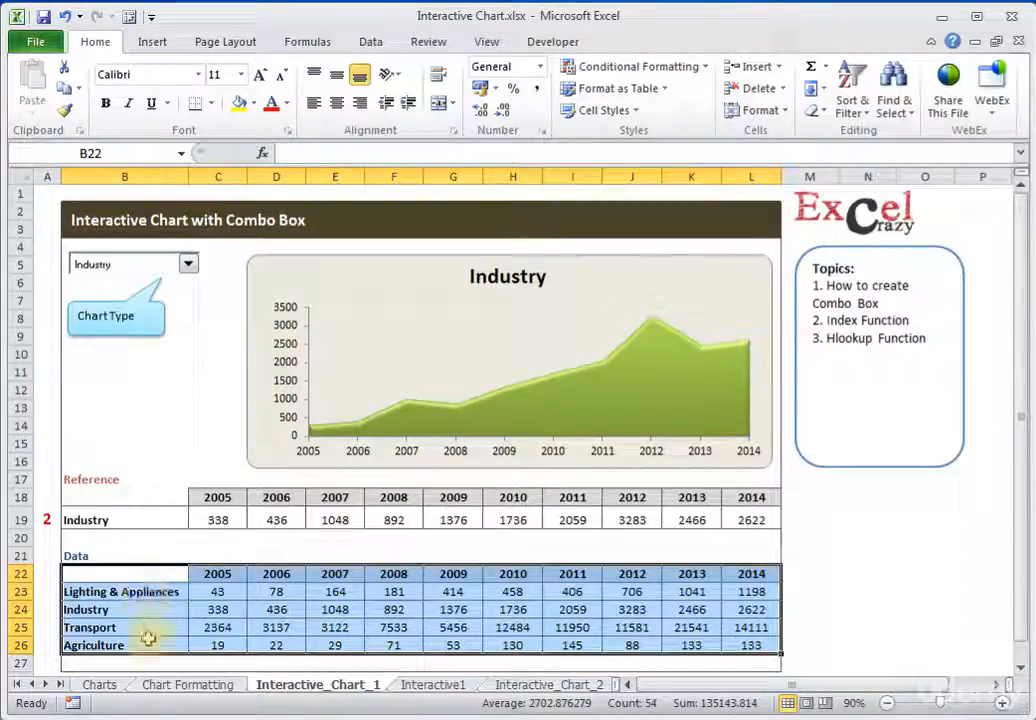
{"action": "left_click", "coordinate": [166, 389]}
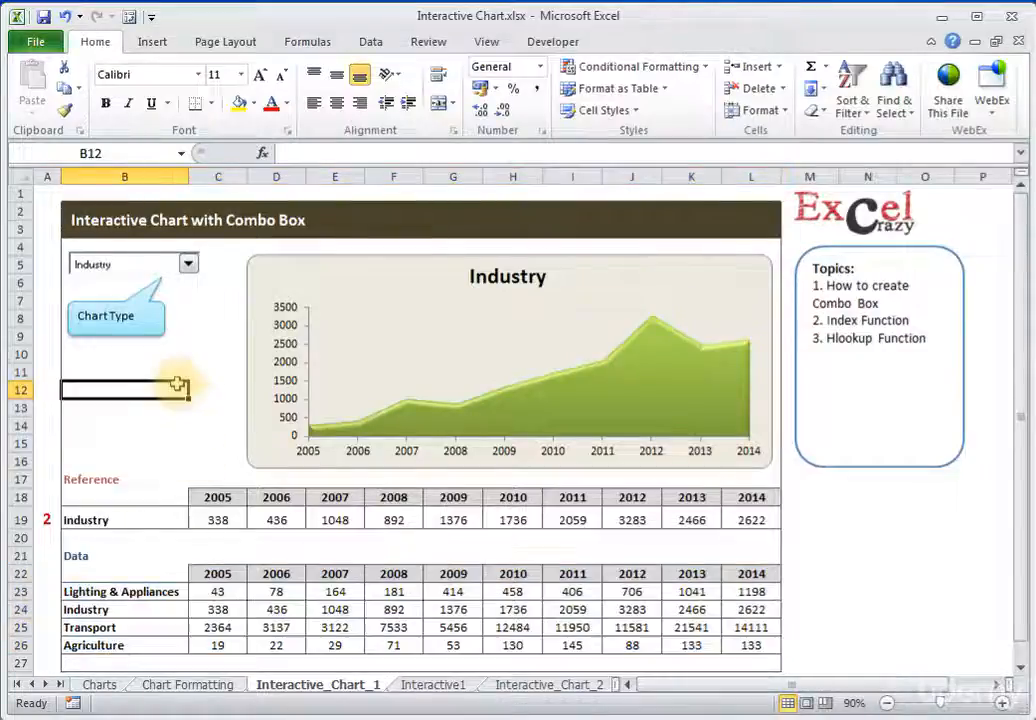
{"action": "left_click", "coordinate": [187, 266]}
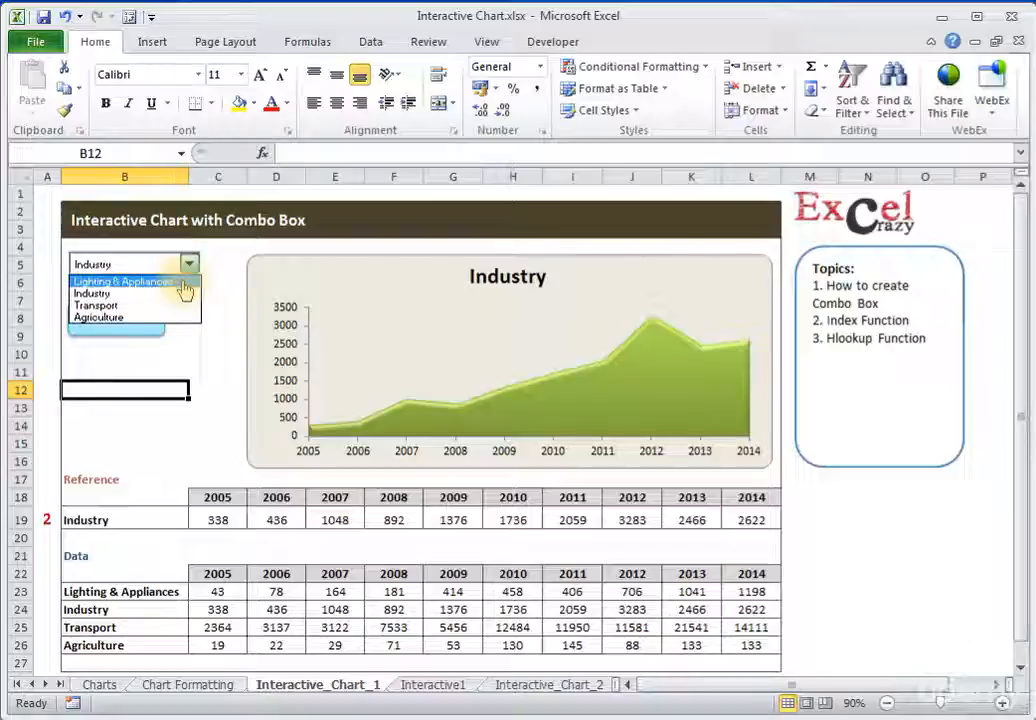
{"action": "left_click", "coordinate": [125, 282]}
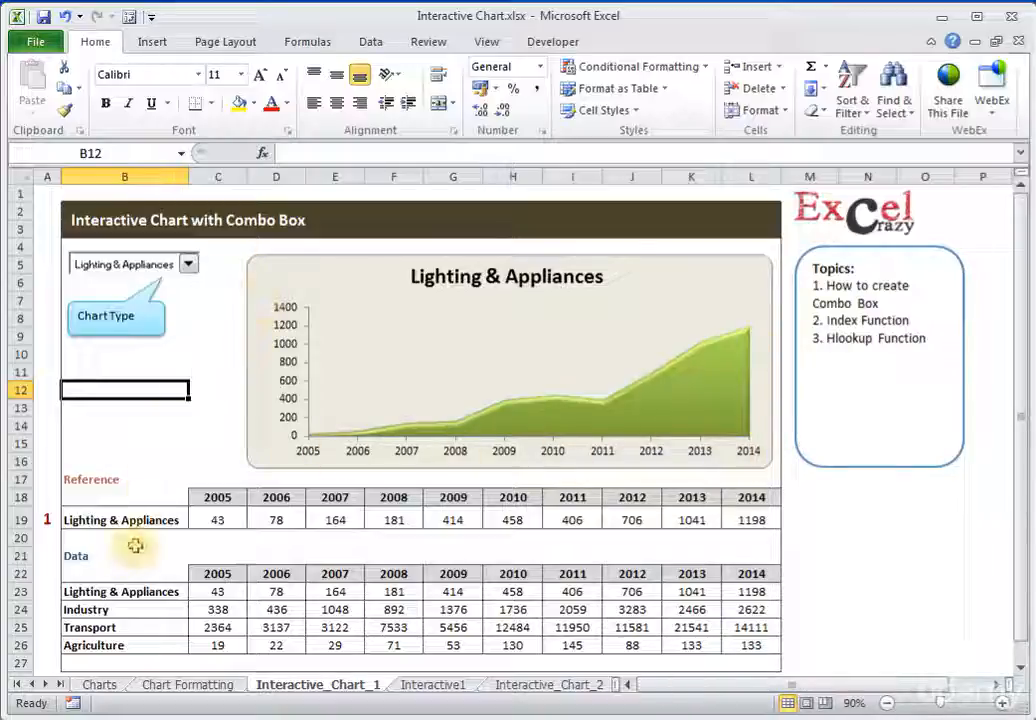
{"action": "left_click_drag", "start_coordinate": [121, 494], "coordinate": [733, 520]}
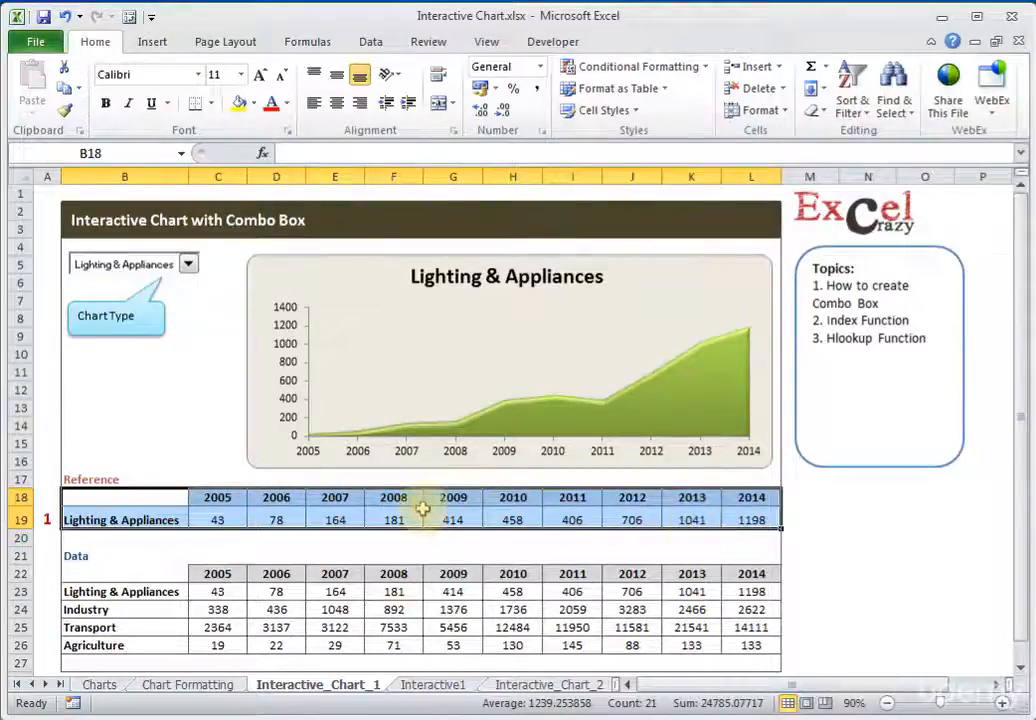
Switch the chart type combo box to Transport and check which reference cells feed the chart
{"action": "left_click", "coordinate": [189, 267]}
{"action": "left_click", "coordinate": [184, 301]}
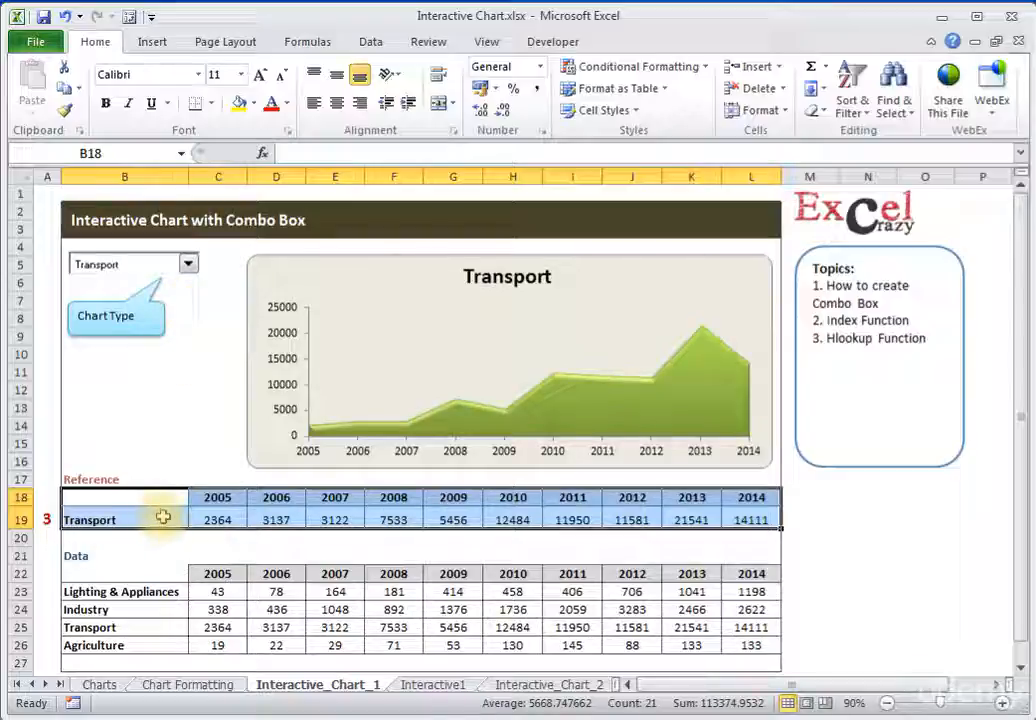
{"action": "left_click", "coordinate": [311, 275]}
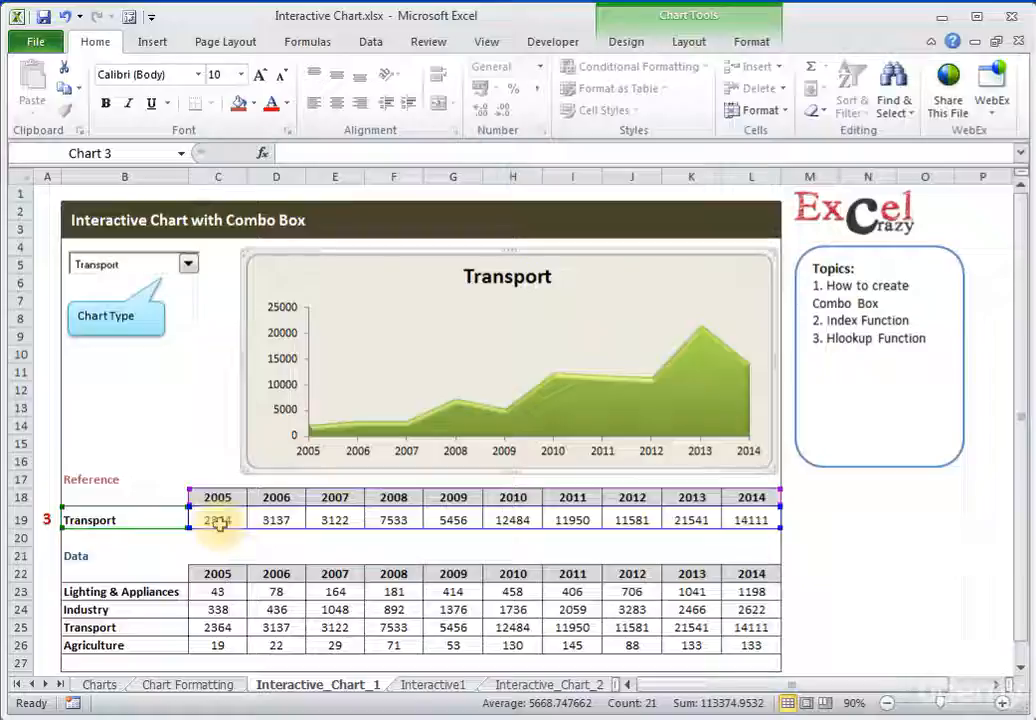
{"action": "left_click", "coordinate": [128, 456]}
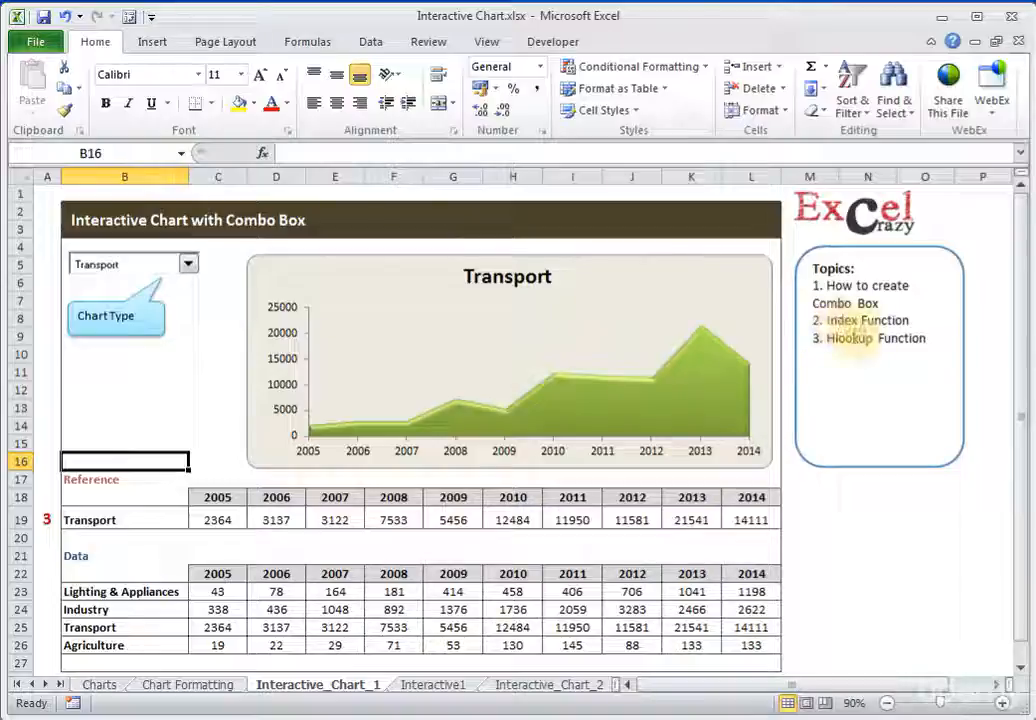
Examine the formulas in cells B19 and C19 of the reference table
{"action": "left_click", "coordinate": [145, 495]}
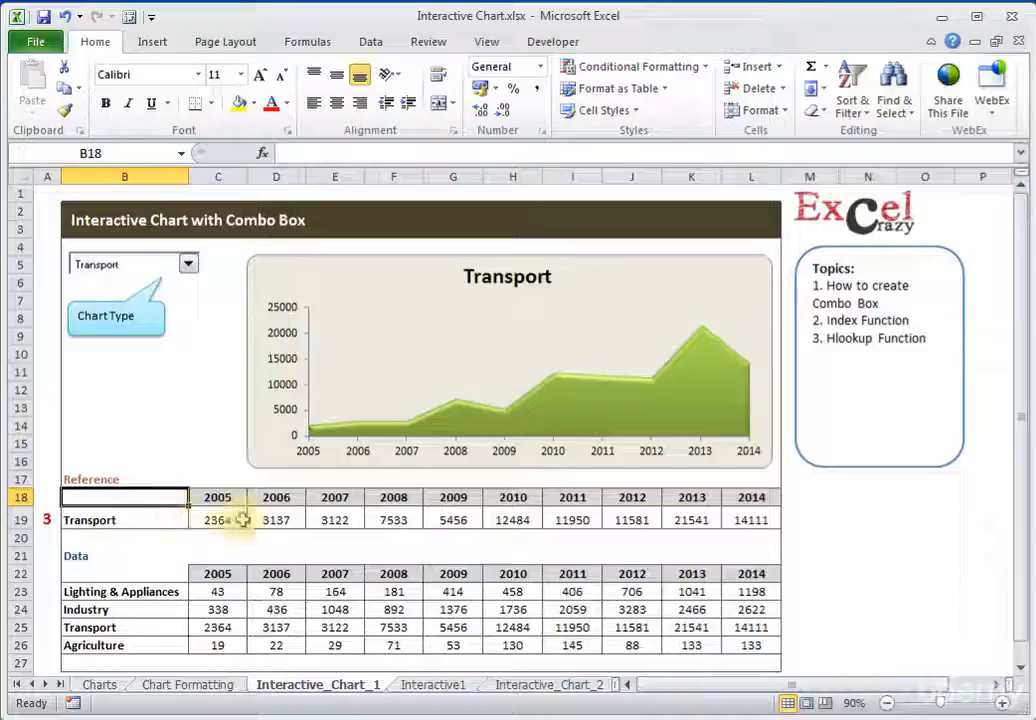
{"action": "left_click", "coordinate": [178, 520]}
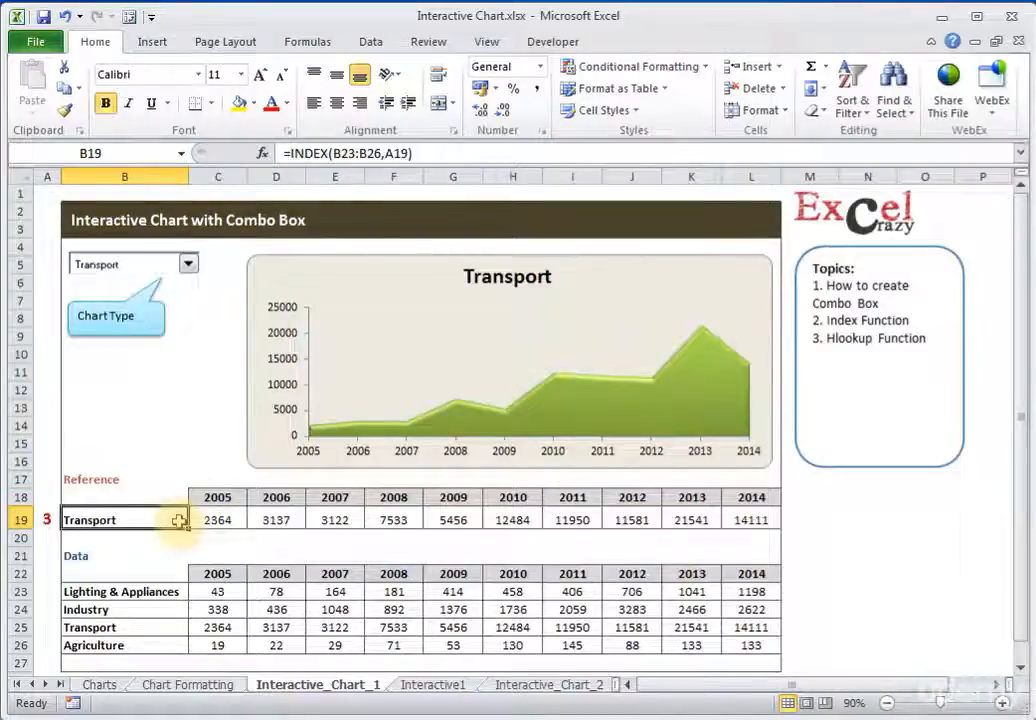
{"action": "left_click", "coordinate": [228, 520]}
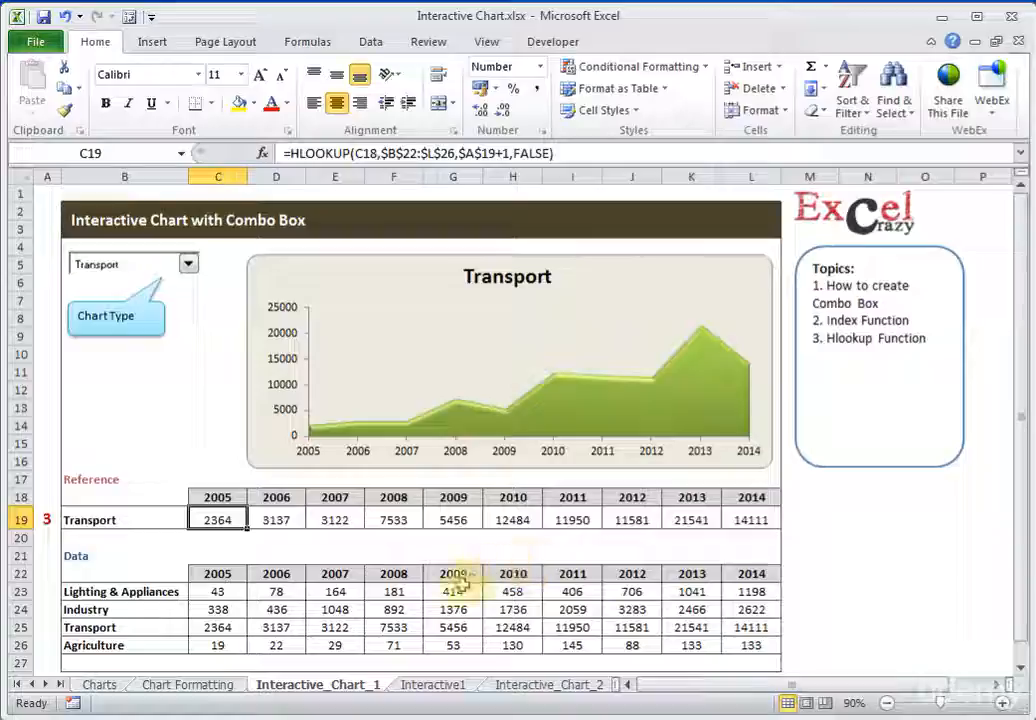
Copy the Data table B21:L26 from the Interactive_Chart_1 sheet to cell B21 of the Interactive1 sheet
{"action": "left_click", "coordinate": [433, 685]}
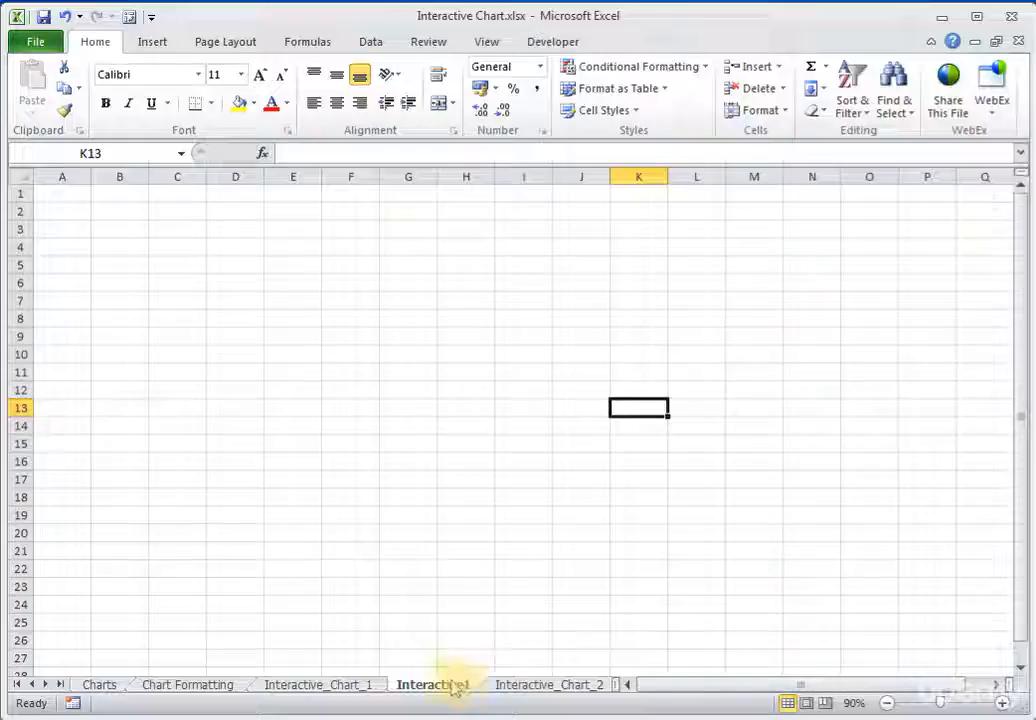
{"action": "left_click", "coordinate": [365, 685]}
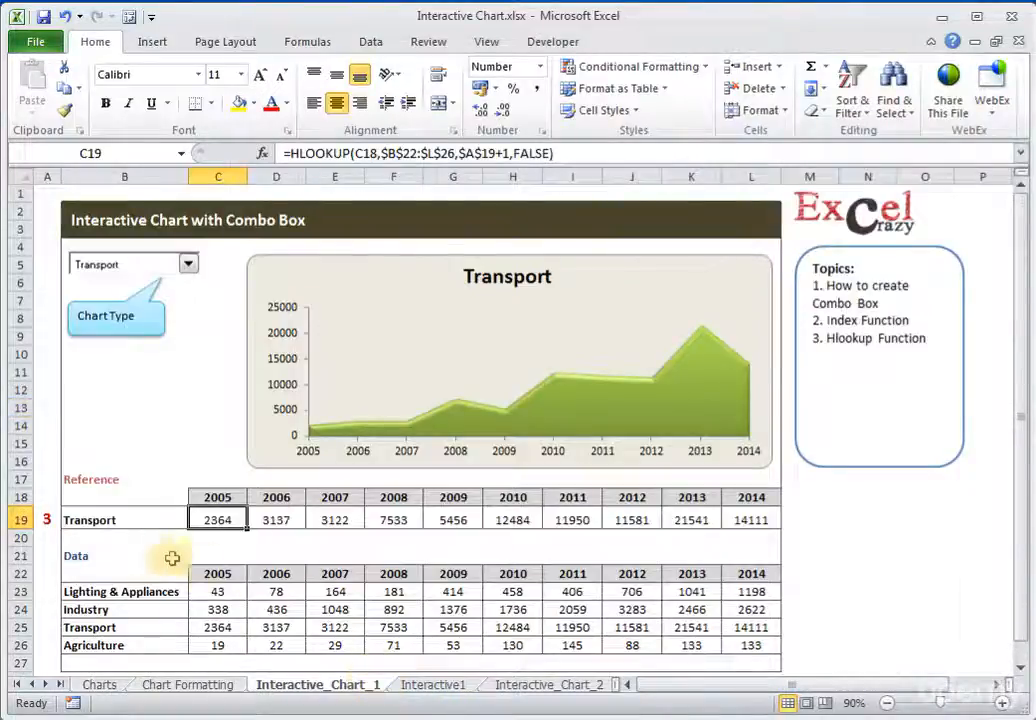
{"action": "left_click_drag", "start_coordinate": [122, 555], "coordinate": [730, 663]}
{"action": "key", "text": "ctrl+c"}
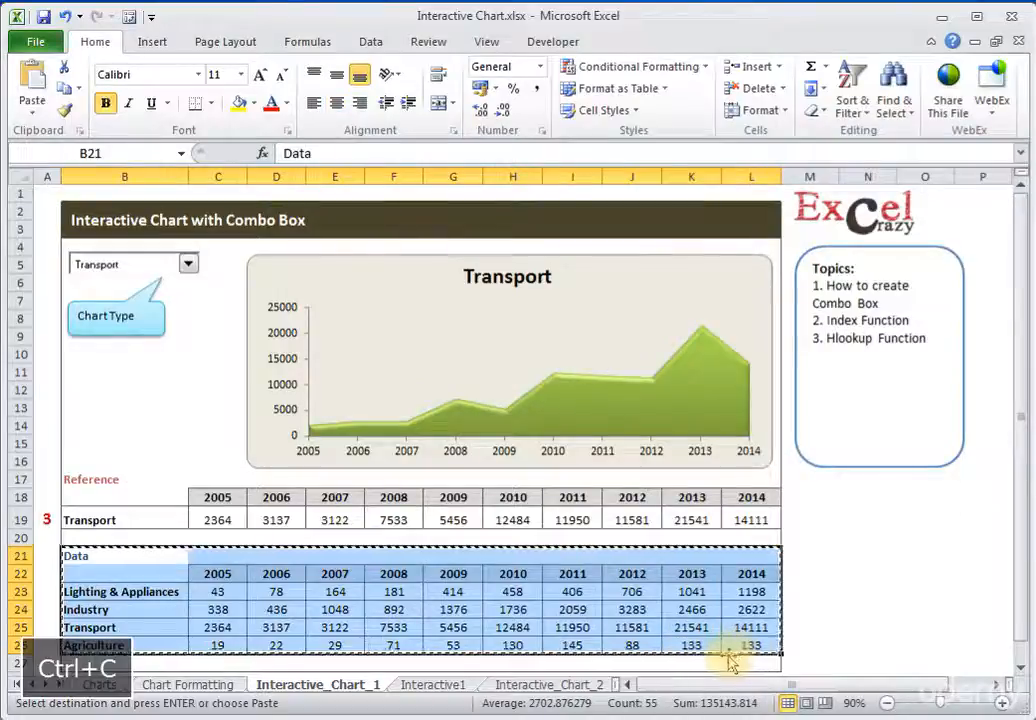
{"action": "left_click", "coordinate": [428, 684]}
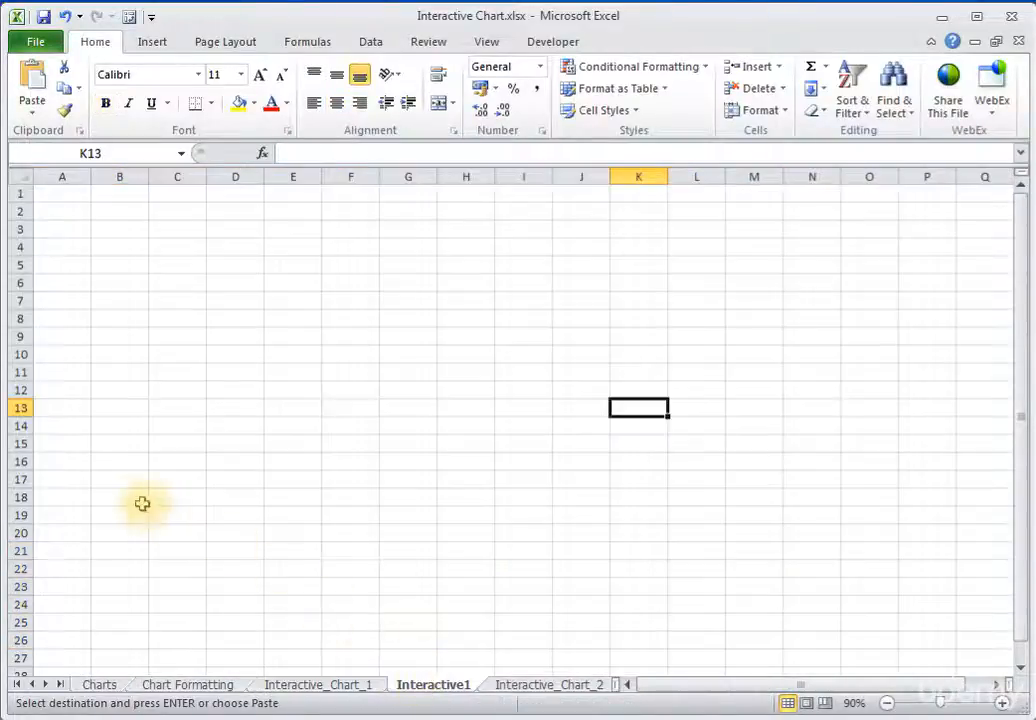
{"action": "left_click", "coordinate": [131, 551]}
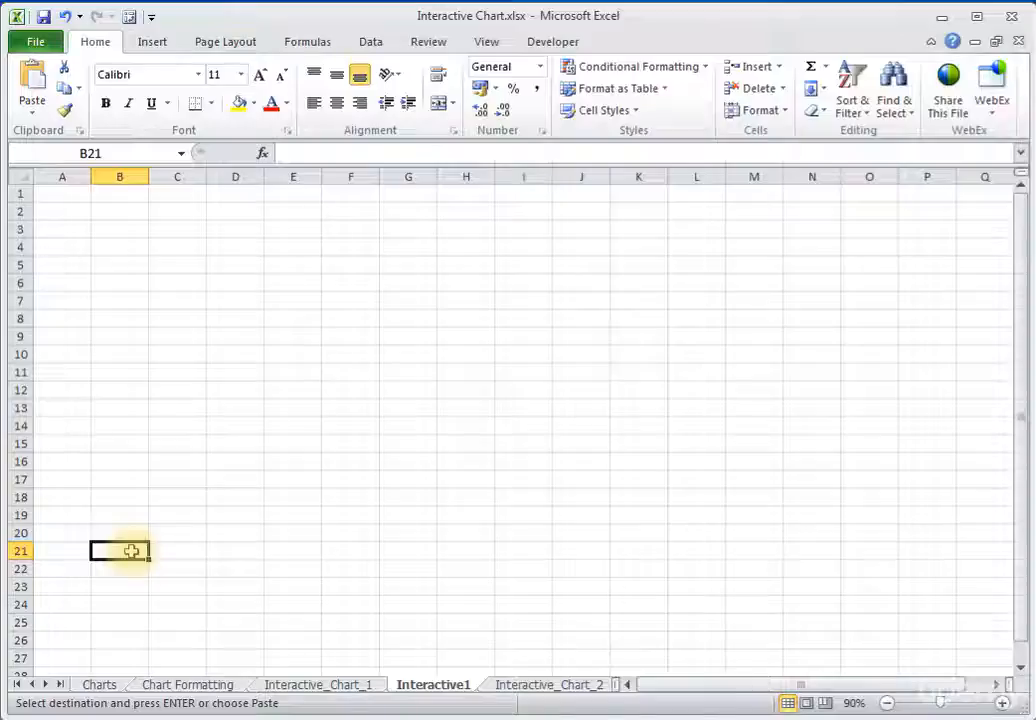
{"action": "key", "text": "ctrl+v"}
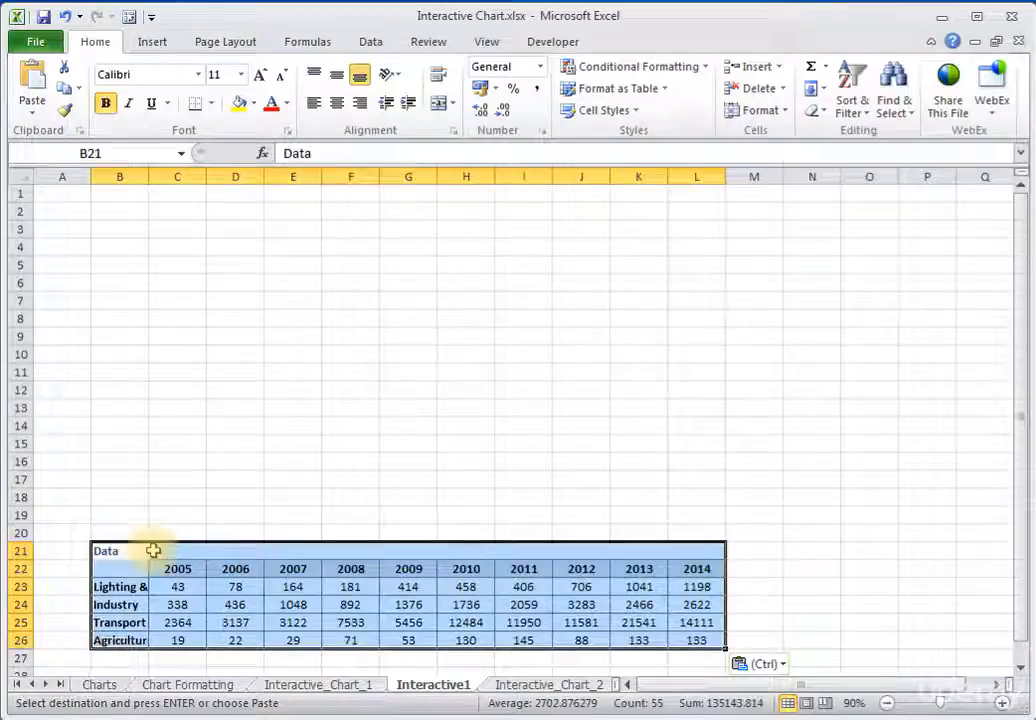
Copy the Reference table B17:L19 from the Interactive_Chart_1 sheet to cell B17 of the Interactive1 sheet
{"action": "left_click", "coordinate": [352, 685]}
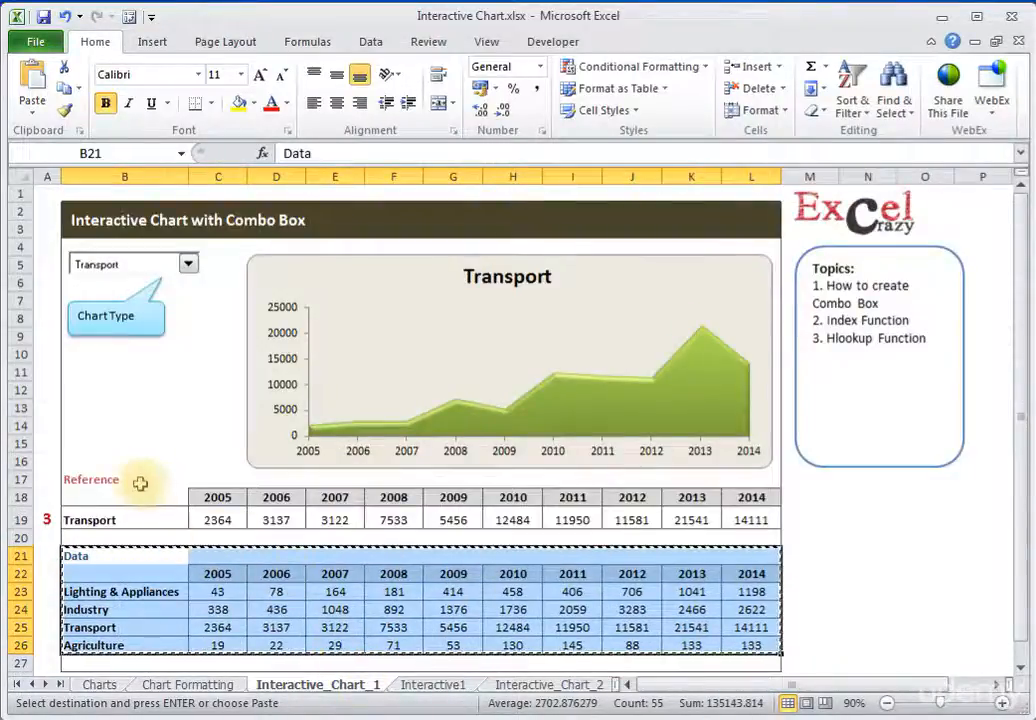
{"action": "left_click_drag", "start_coordinate": [141, 481], "coordinate": [765, 530]}
{"action": "key", "text": "ctrl+c"}
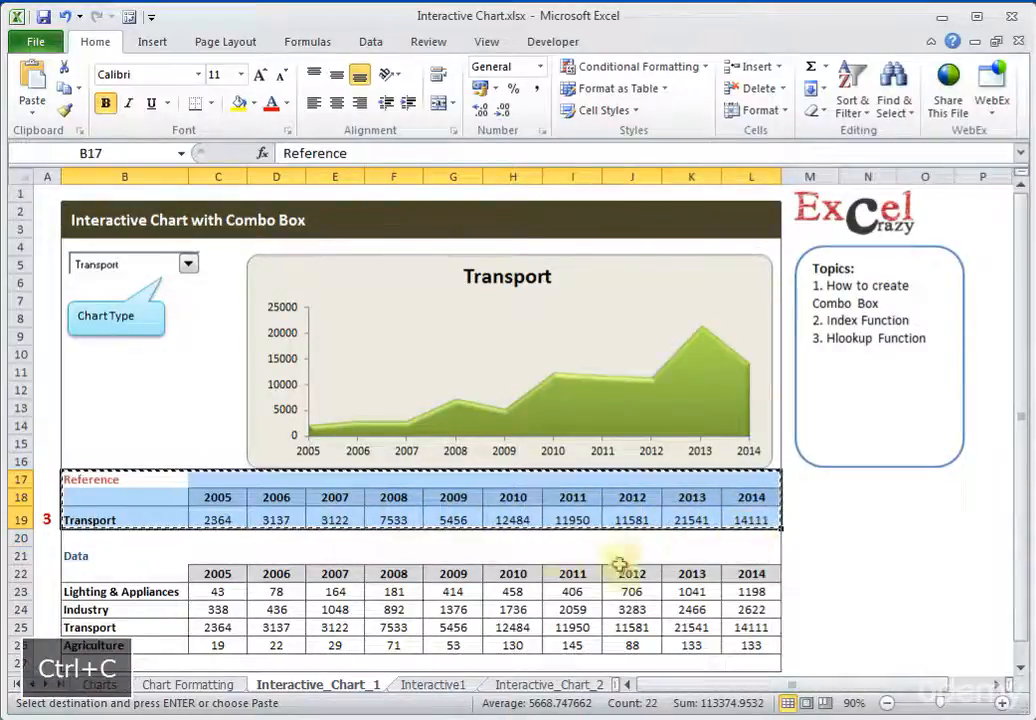
{"action": "left_click", "coordinate": [447, 686]}
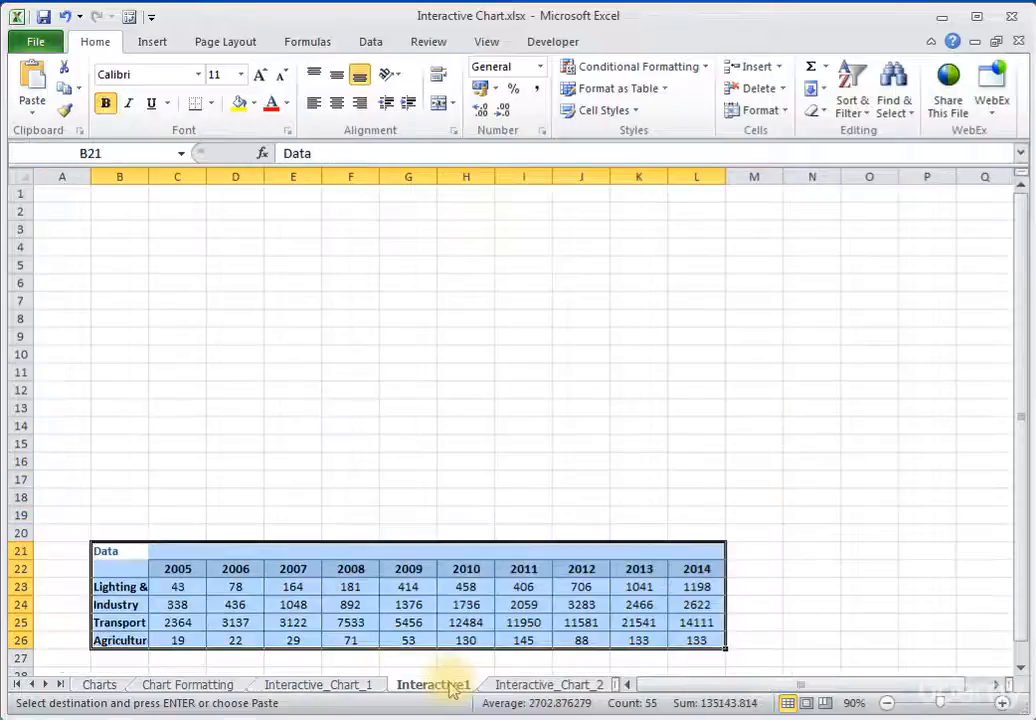
{"action": "left_click", "coordinate": [132, 474]}
{"action": "key", "text": "ctrl+v"}
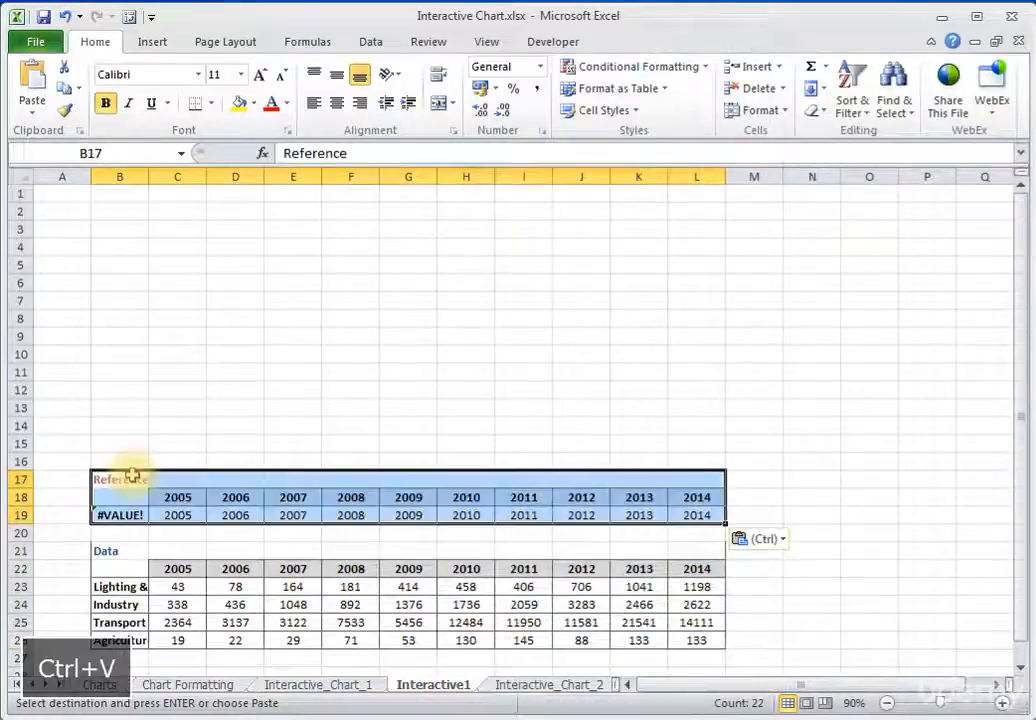
Examine the pasted formula in B19 on Interactive1 and compare the layout and topics list on Interactive_Chart_1
{"action": "left_click", "coordinate": [132, 425]}
{"action": "left_click", "coordinate": [133, 515]}
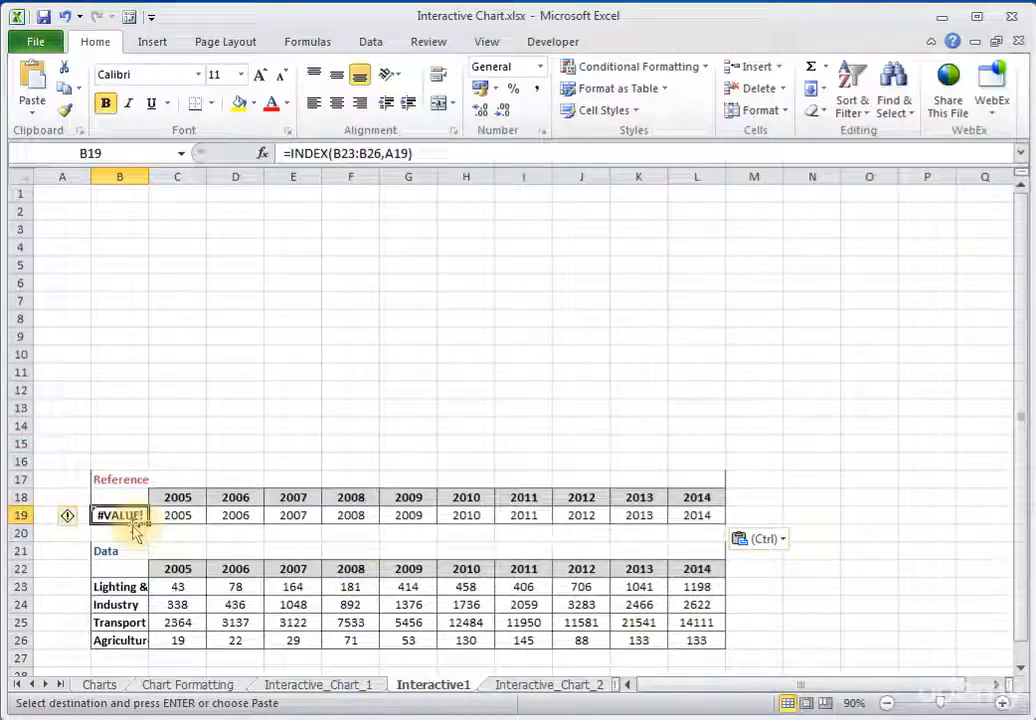
{"action": "key", "text": "ctrl+v"}
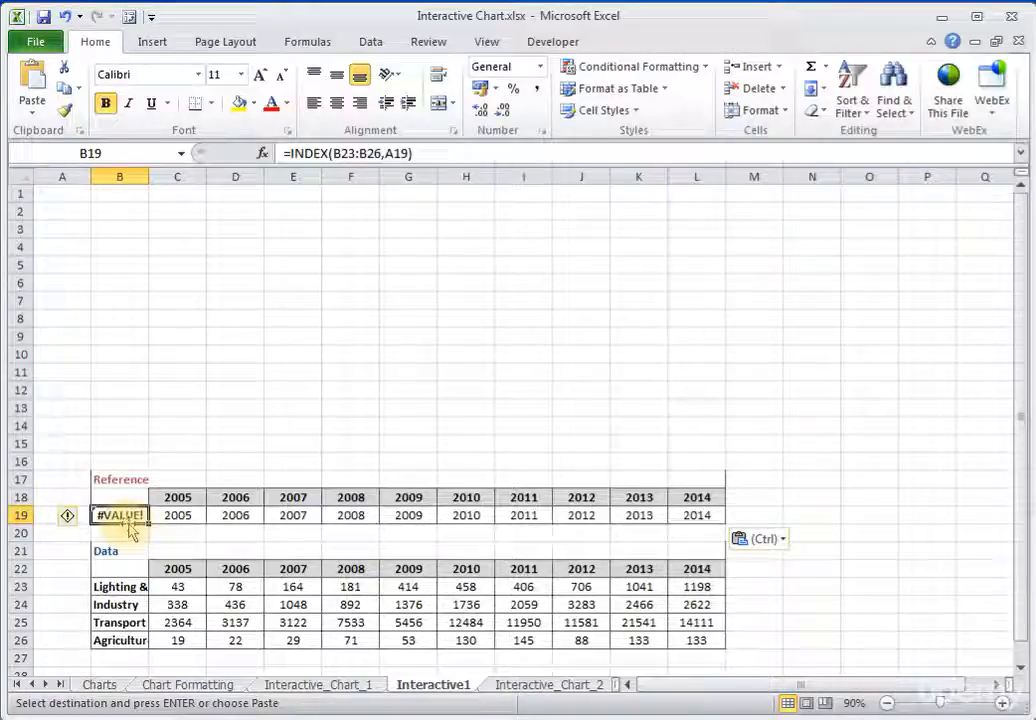
{"action": "left_click", "coordinate": [139, 370]}
{"action": "left_click", "coordinate": [130, 285]}
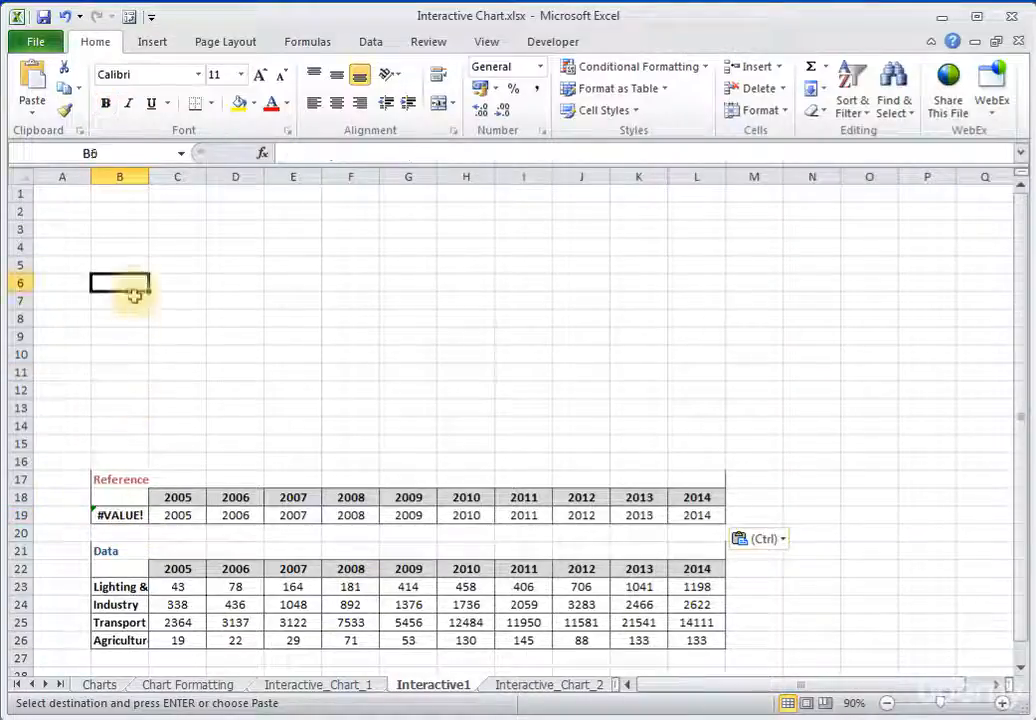
{"action": "left_click", "coordinate": [303, 686]}
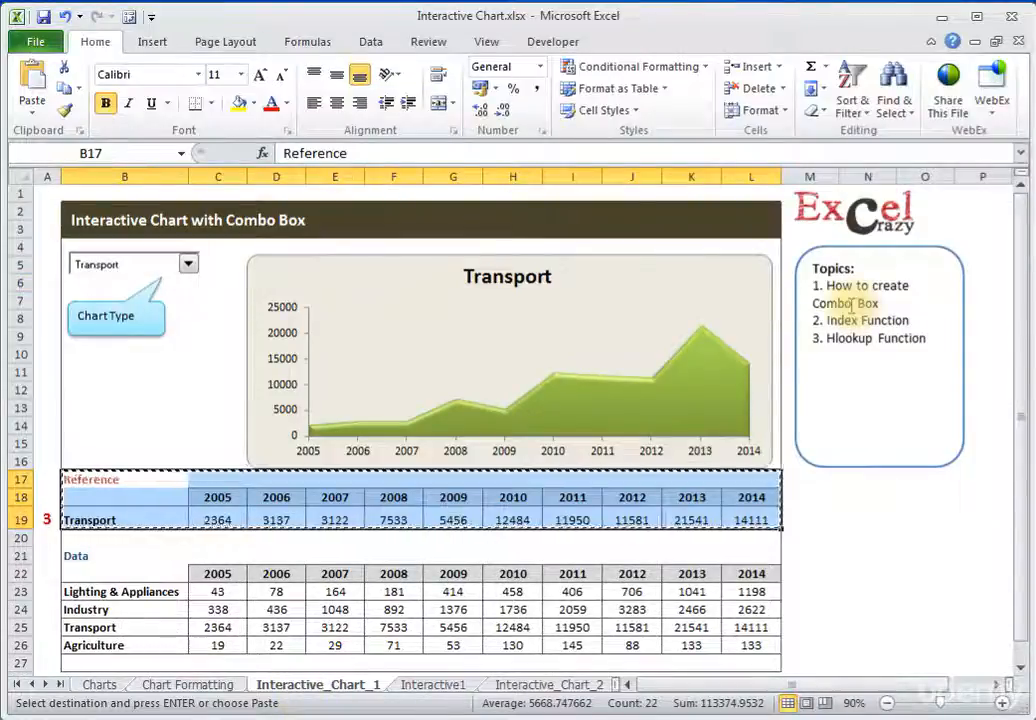
{"action": "key", "text": "ctrl+v"}
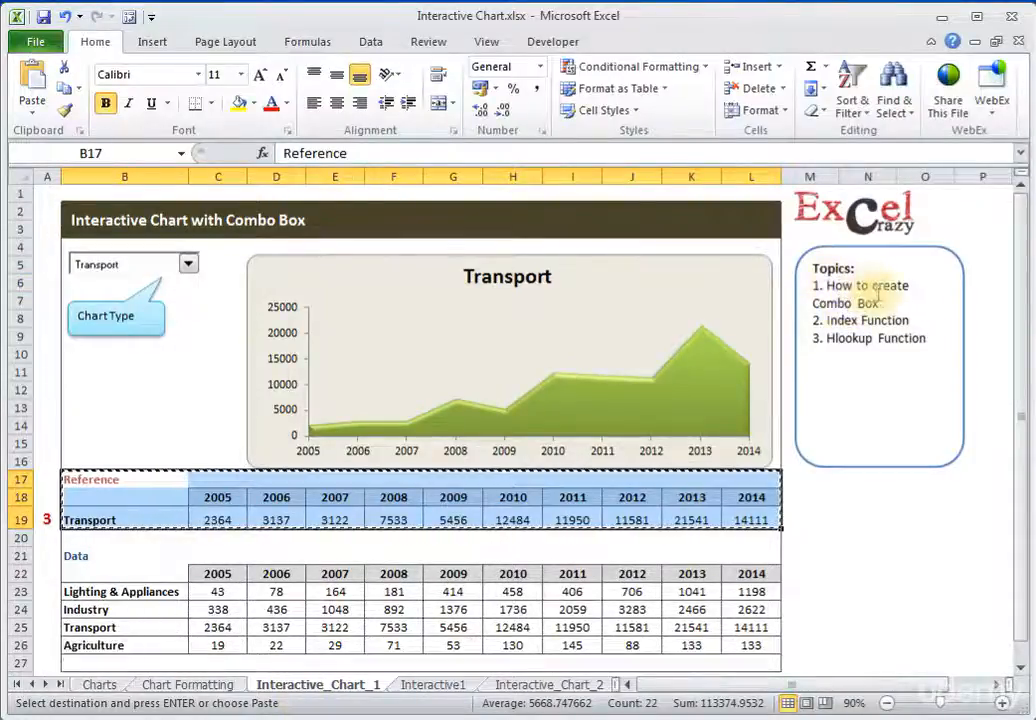
{"action": "left_click", "coordinate": [431, 686]}
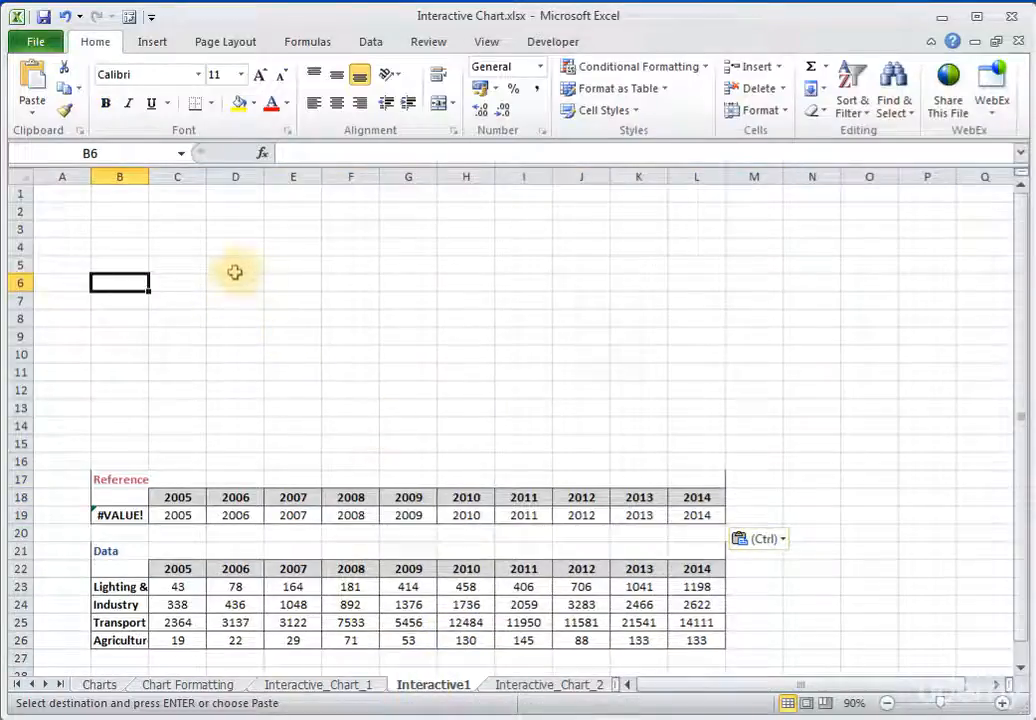
Check in the ribbon customization options that the Developer tab is enabled
{"action": "left_click", "coordinate": [560, 44]}
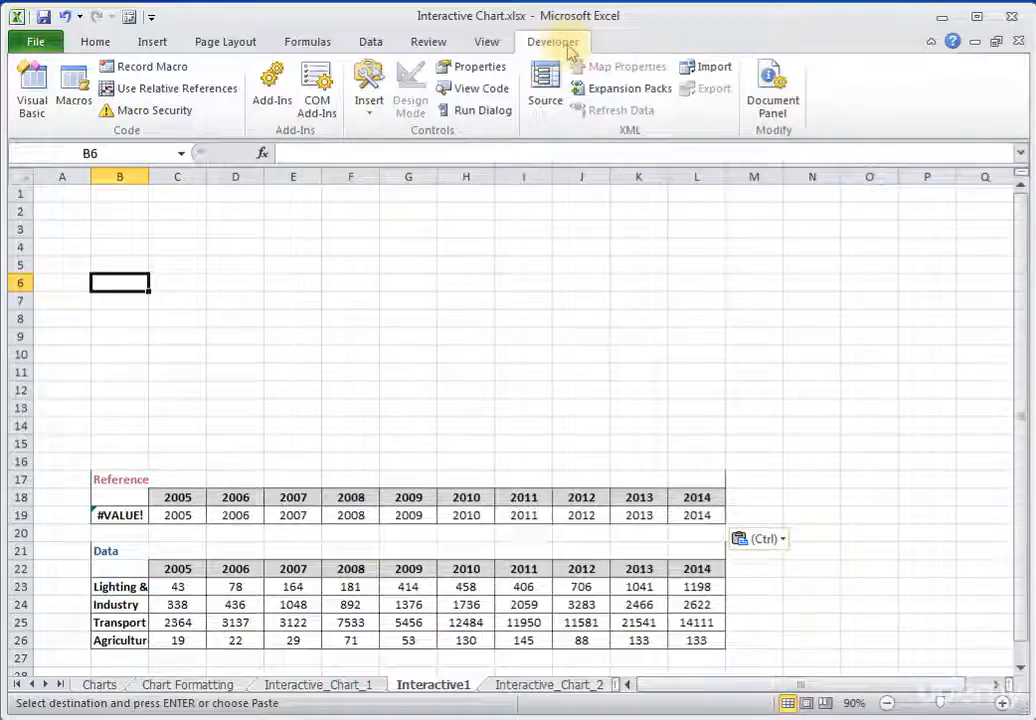
{"action": "left_click", "coordinate": [40, 42]}
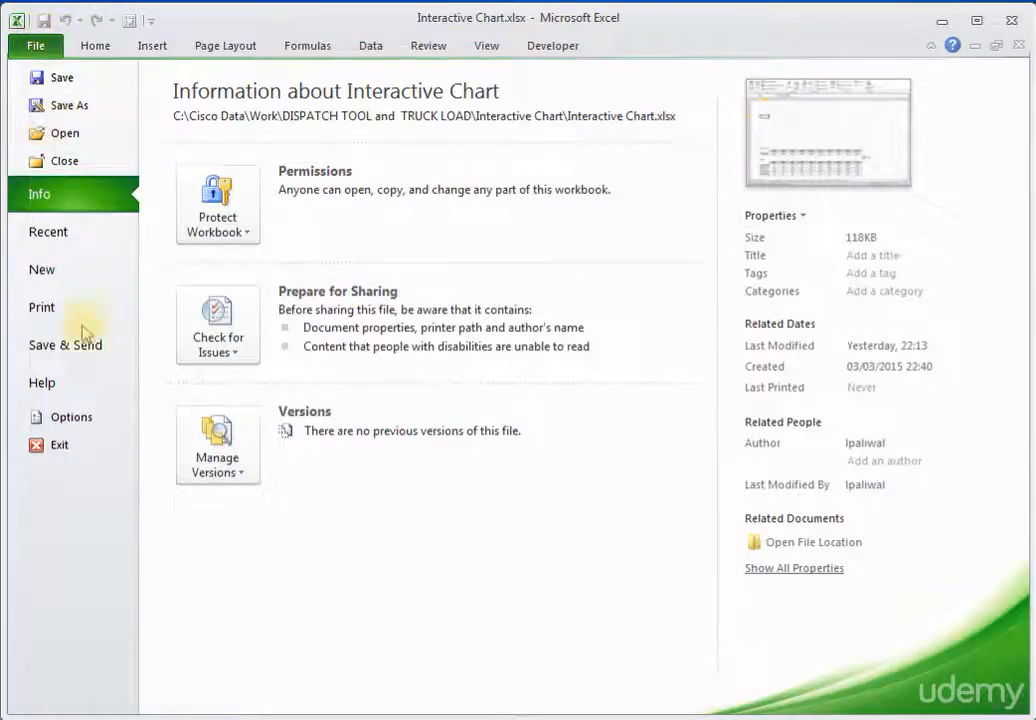
{"action": "left_click", "coordinate": [72, 418]}
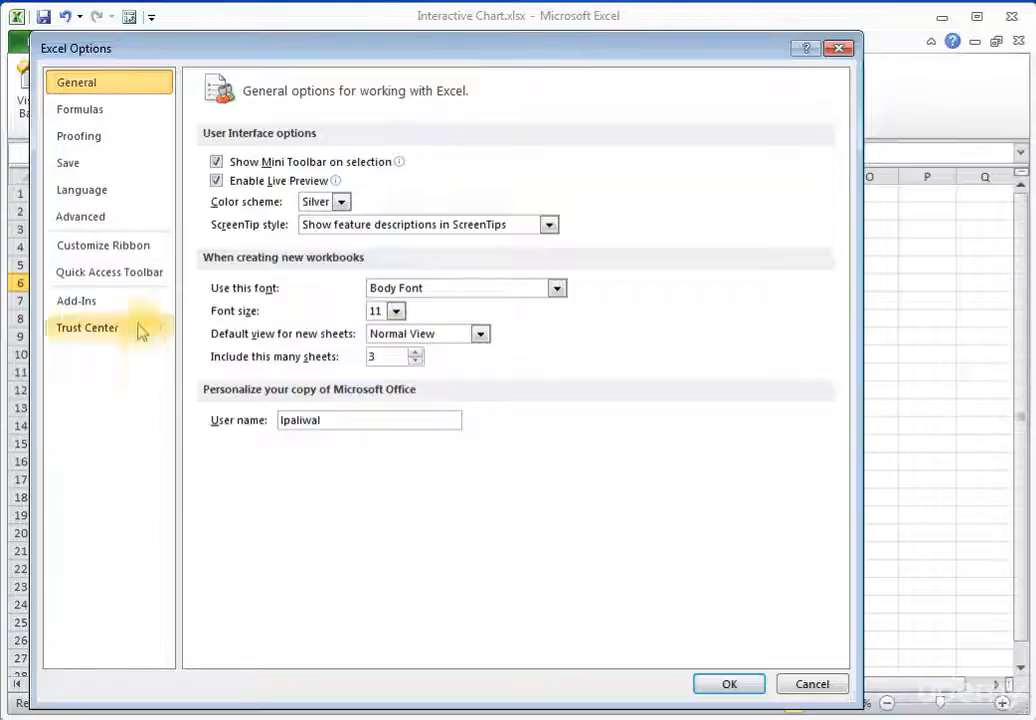
{"action": "left_click", "coordinate": [138, 252]}
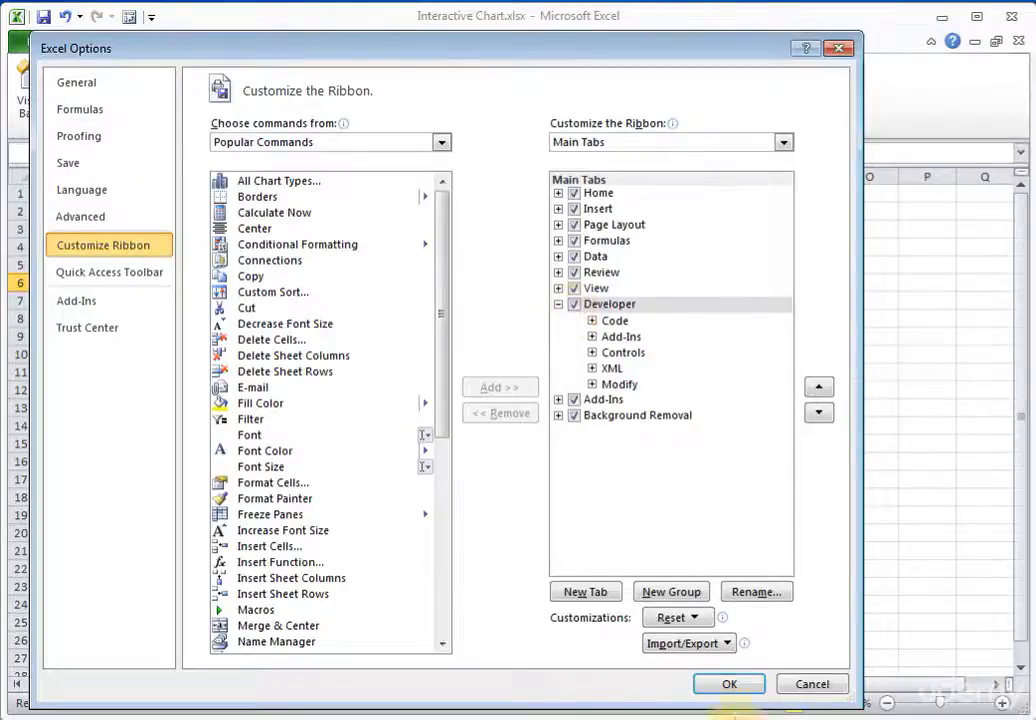
{"action": "left_click", "coordinate": [729, 684]}
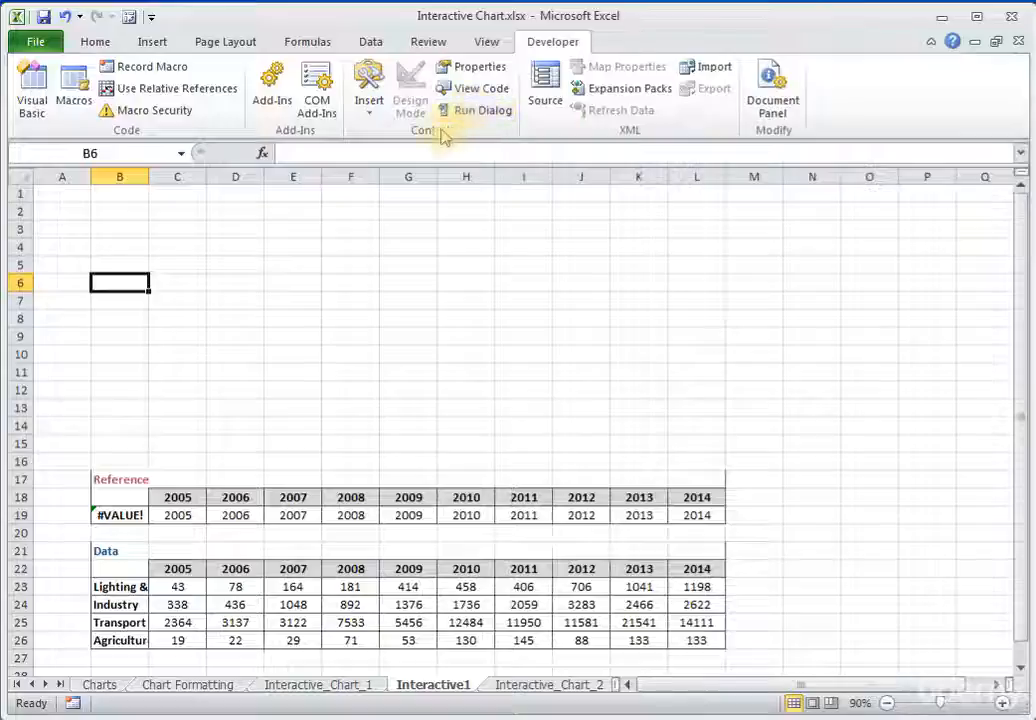
Draw a Combo Box form control across columns B and C at rows 5 and 6 of the Interactive1 sheet
{"action": "left_click", "coordinate": [369, 105]}
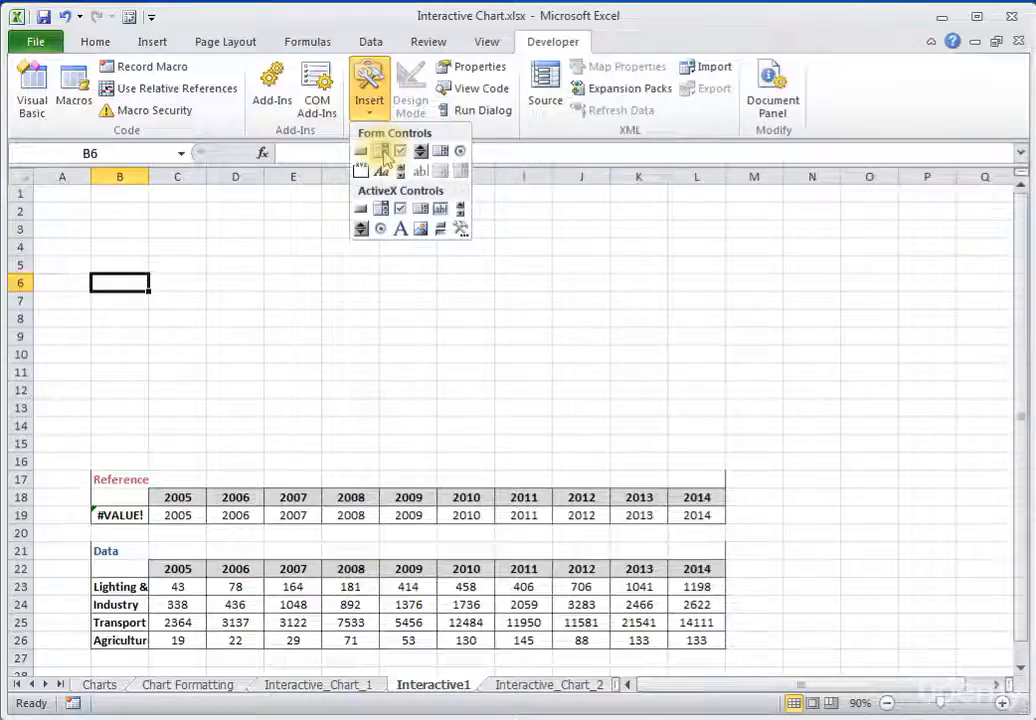
{"action": "left_click", "coordinate": [383, 155]}
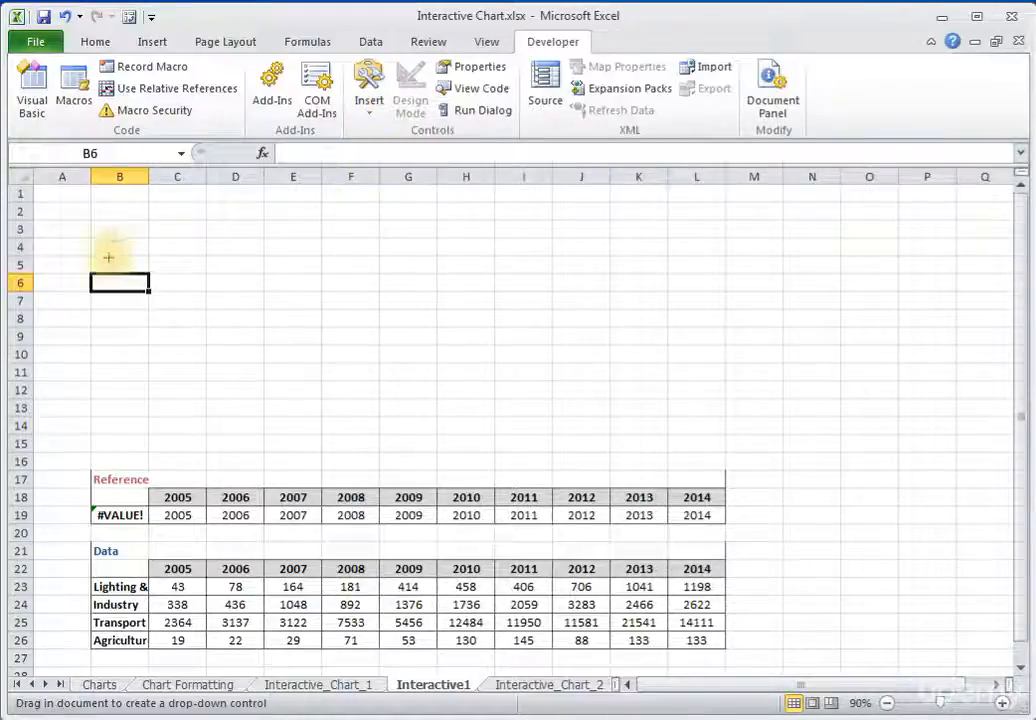
{"action": "left_click_drag", "start_coordinate": [97, 261], "coordinate": [214, 279]}
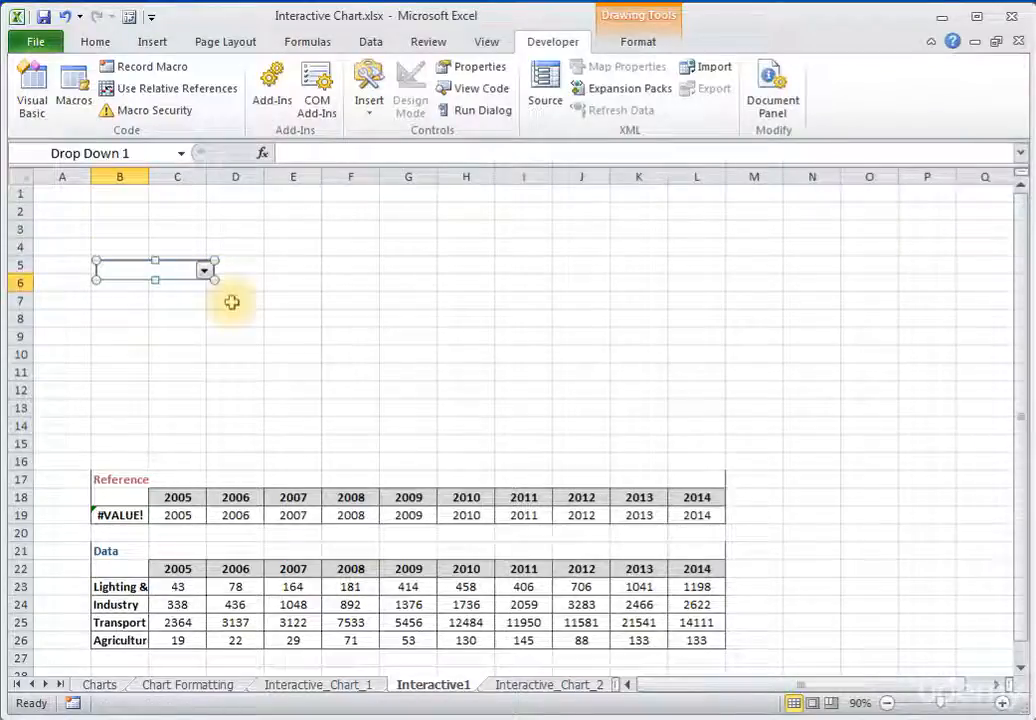
Check the item list of the new combo box on the Interactive1 sheet
{"action": "left_click", "coordinate": [237, 312]}
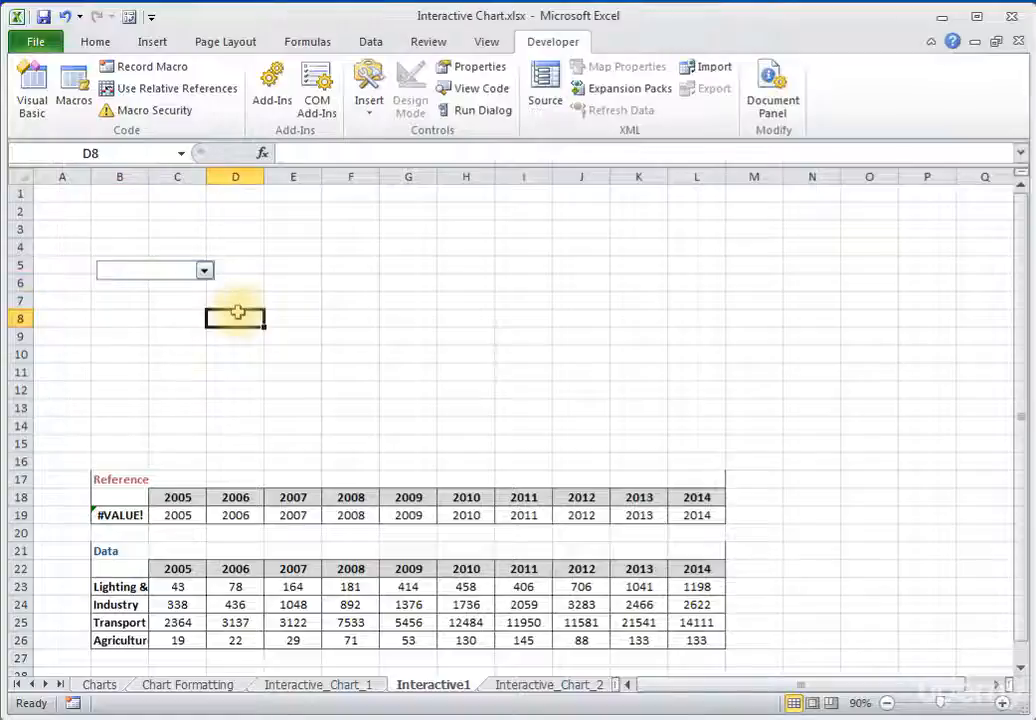
{"action": "left_click", "coordinate": [205, 271]}
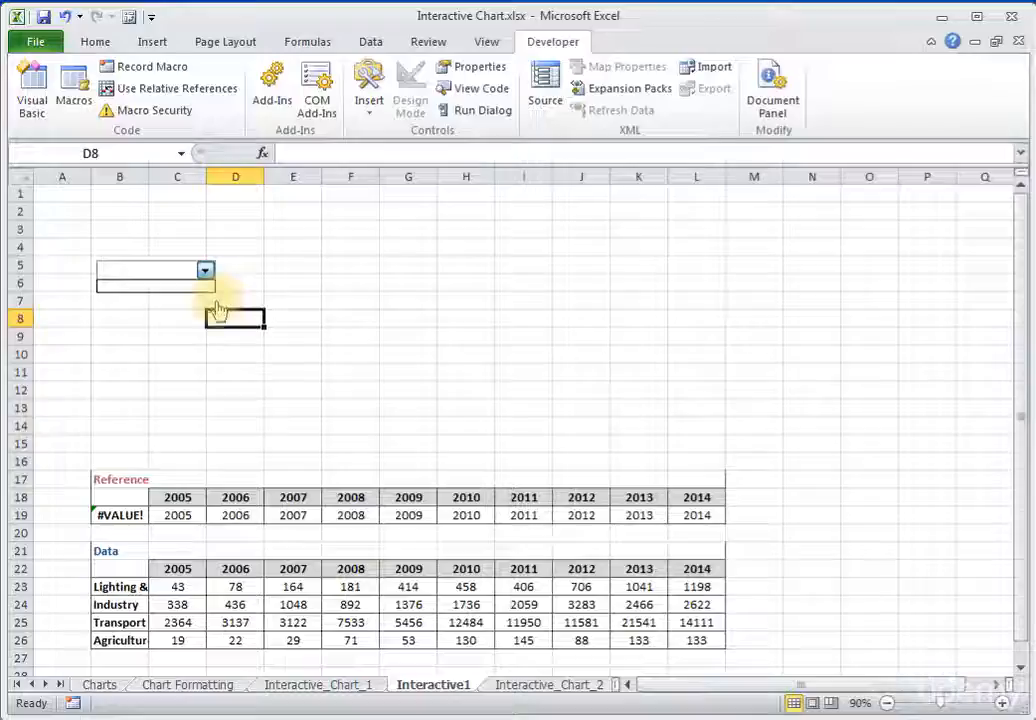
{"action": "left_click", "coordinate": [178, 310]}
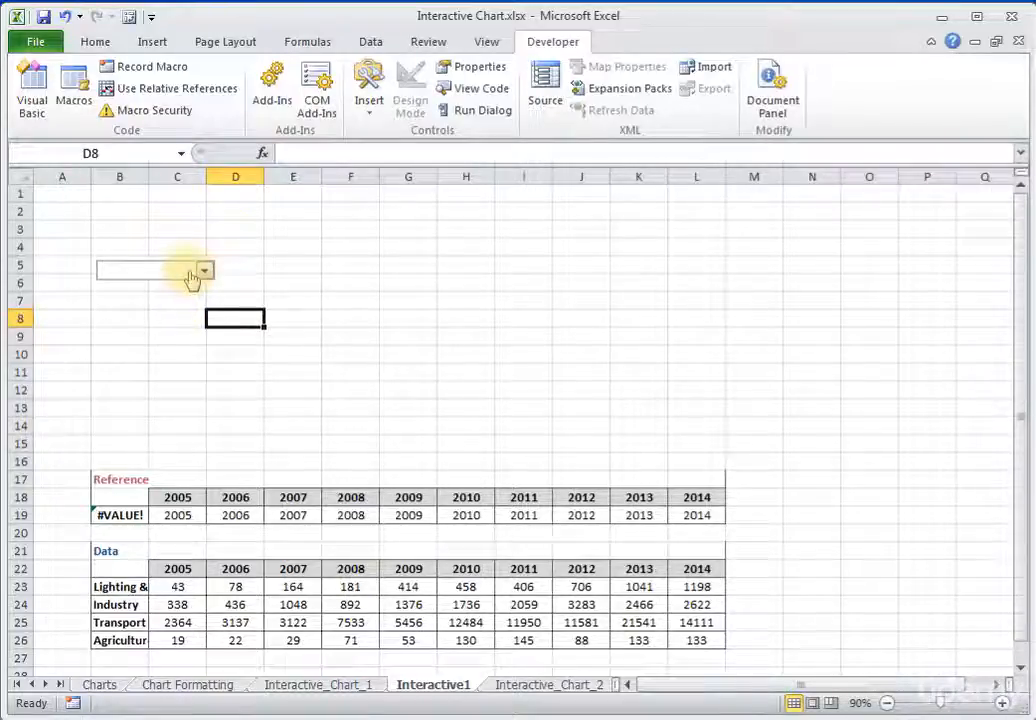
Set the combo box's input range to the topic names in $B$23:$B$26 through its control formatting
{"action": "right_click", "coordinate": [192, 278]}
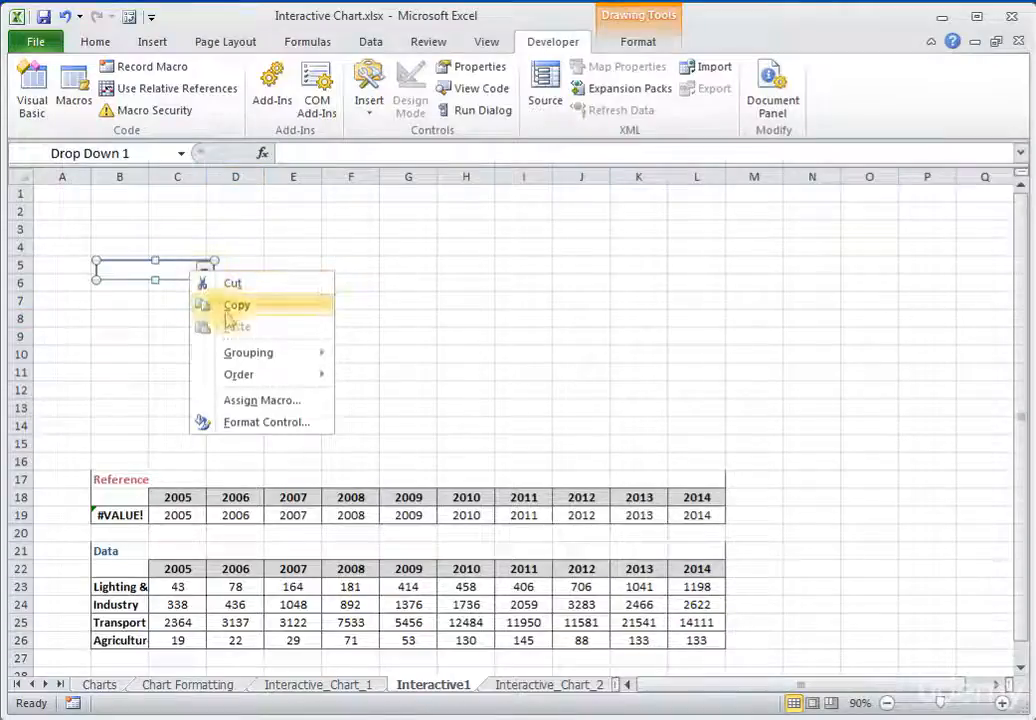
{"action": "left_click", "coordinate": [252, 422]}
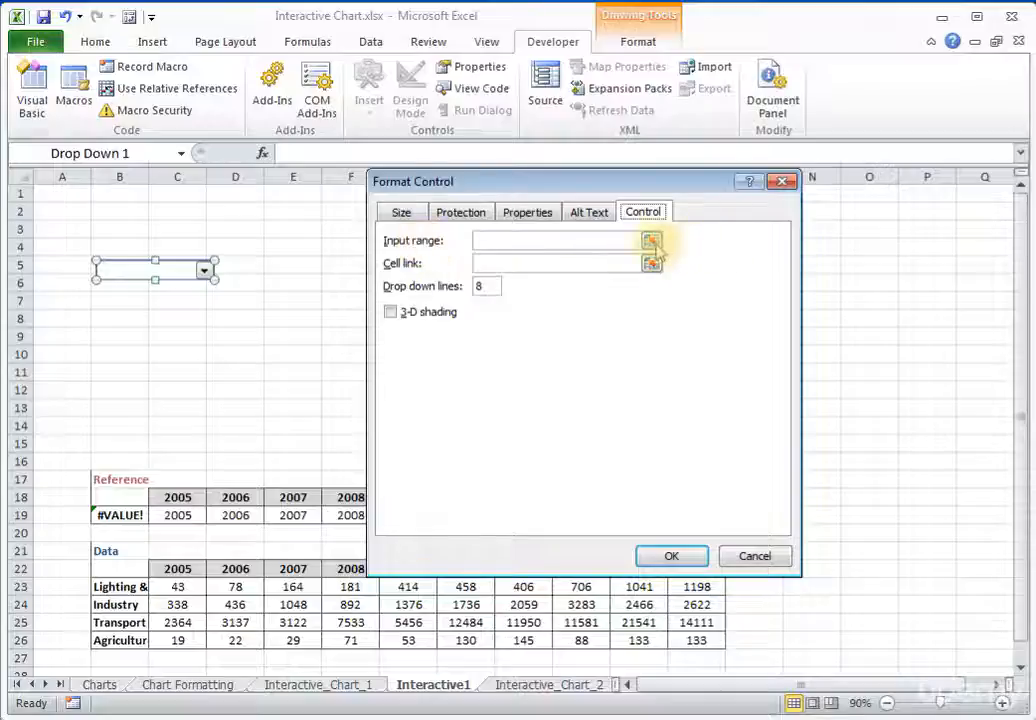
{"action": "key", "text": "ctrl+v"}
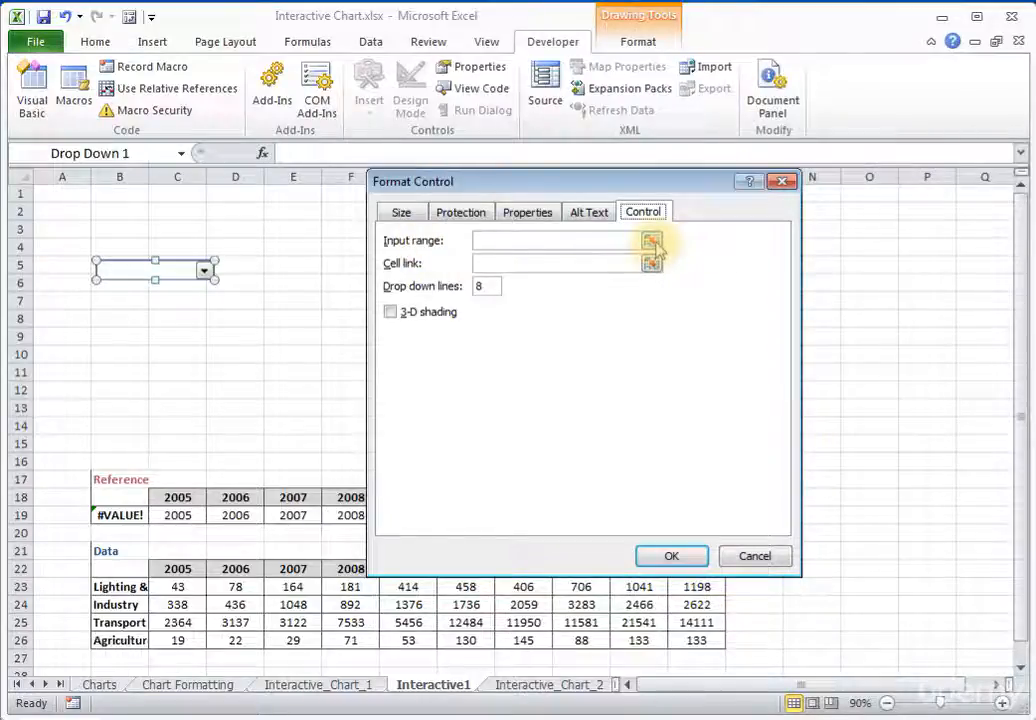
{"action": "left_click", "coordinate": [652, 244]}
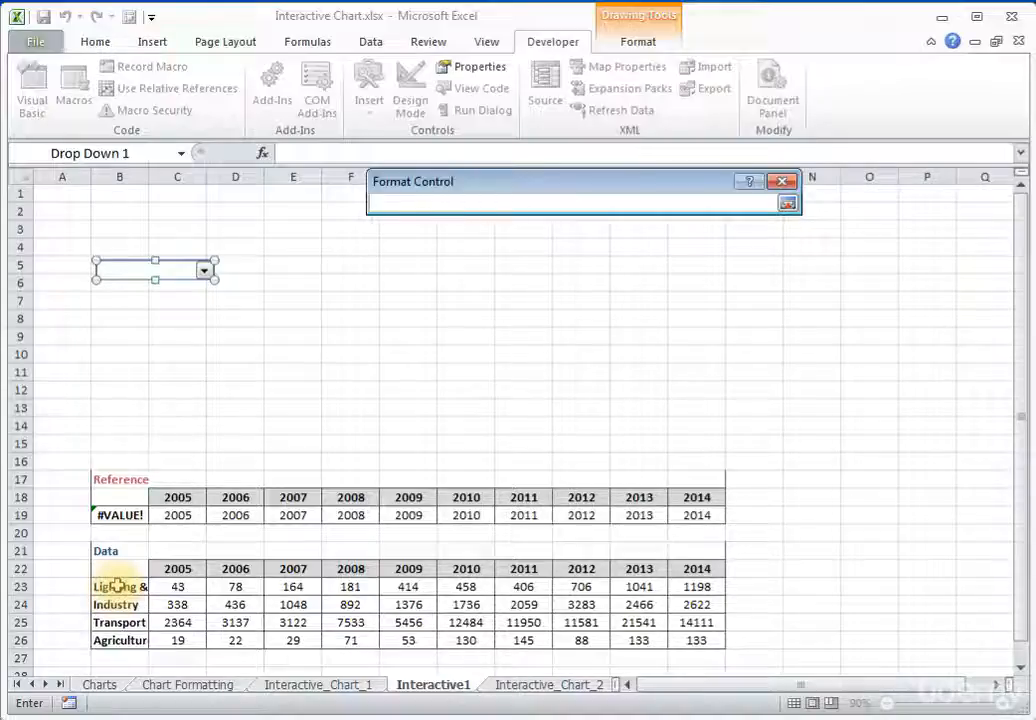
{"action": "left_click_drag", "start_coordinate": [117, 586], "coordinate": [124, 630]}
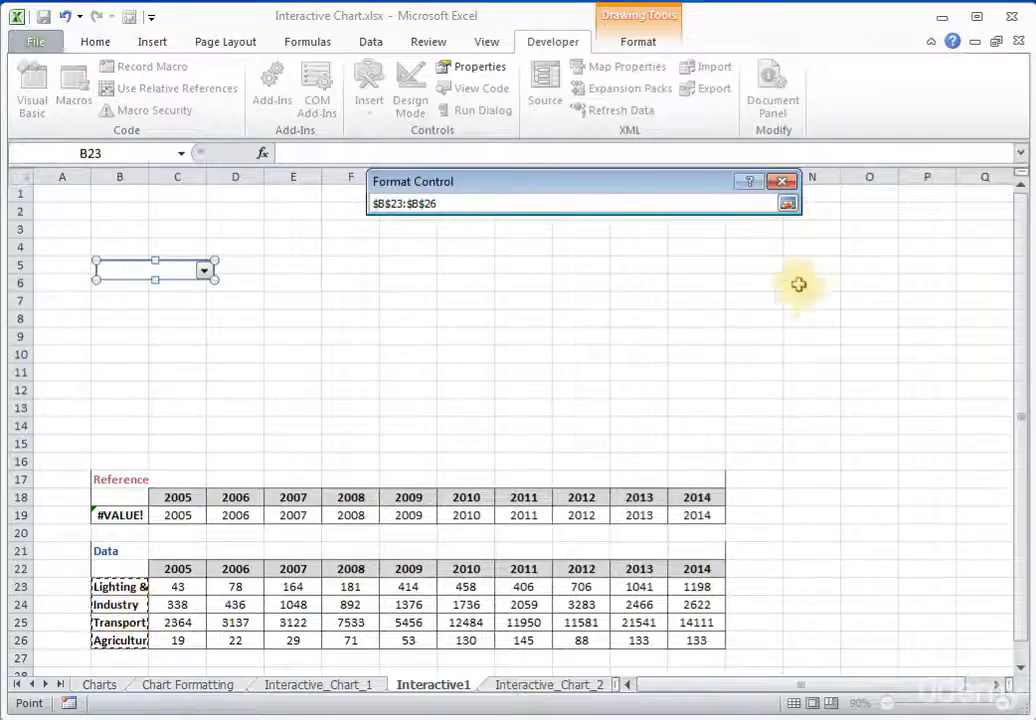
{"action": "left_click", "coordinate": [788, 203]}
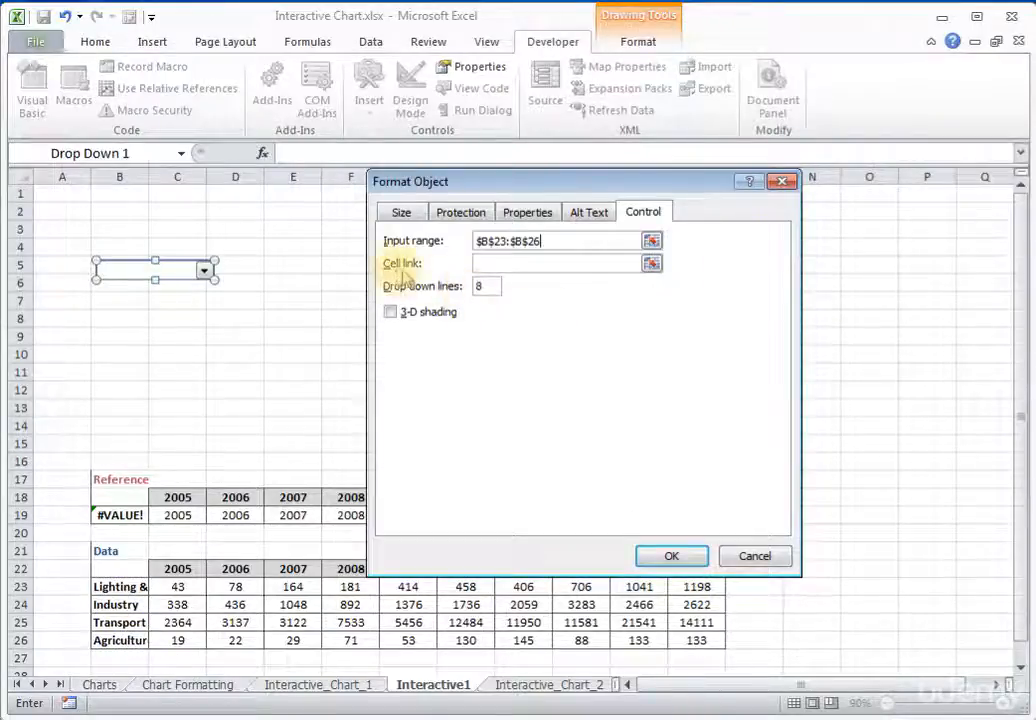
Link the combo box to cell $A$19, enable 3-D shading and apply the control settings
{"action": "left_click", "coordinate": [650, 264]}
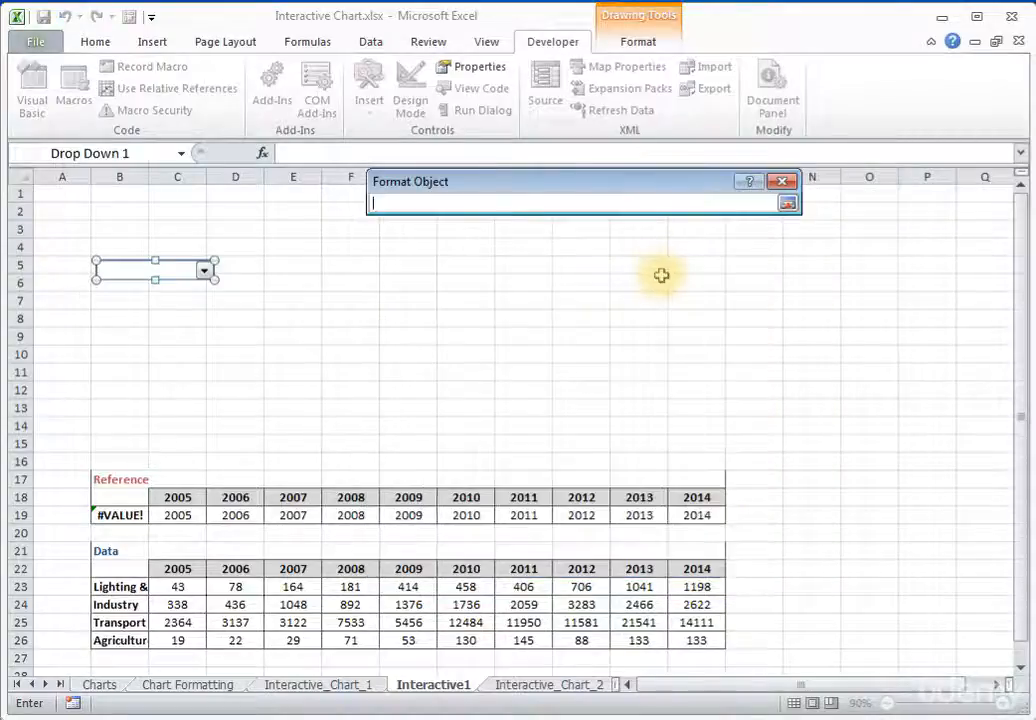
{"action": "left_click", "coordinate": [61, 512]}
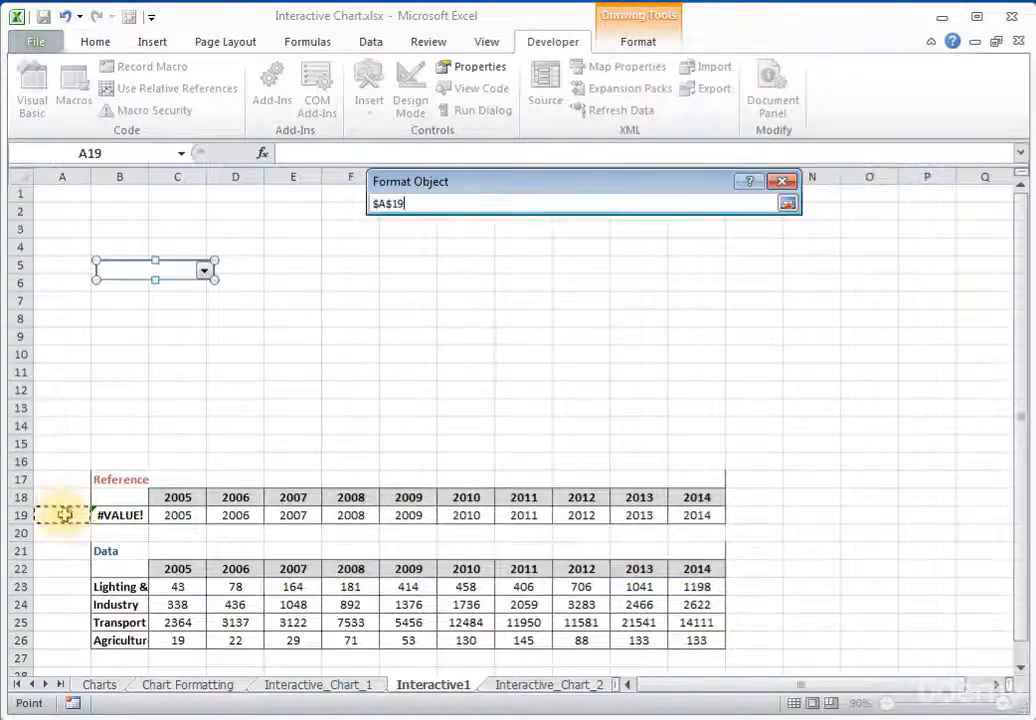
{"action": "left_click", "coordinate": [788, 203]}
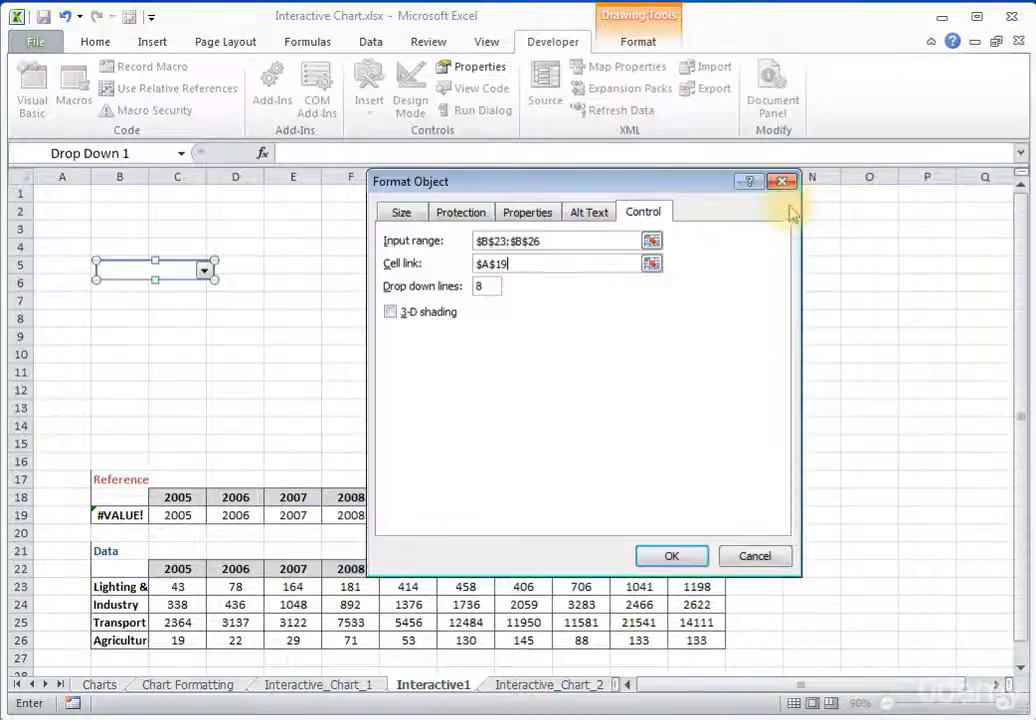
{"action": "left_click", "coordinate": [391, 313]}
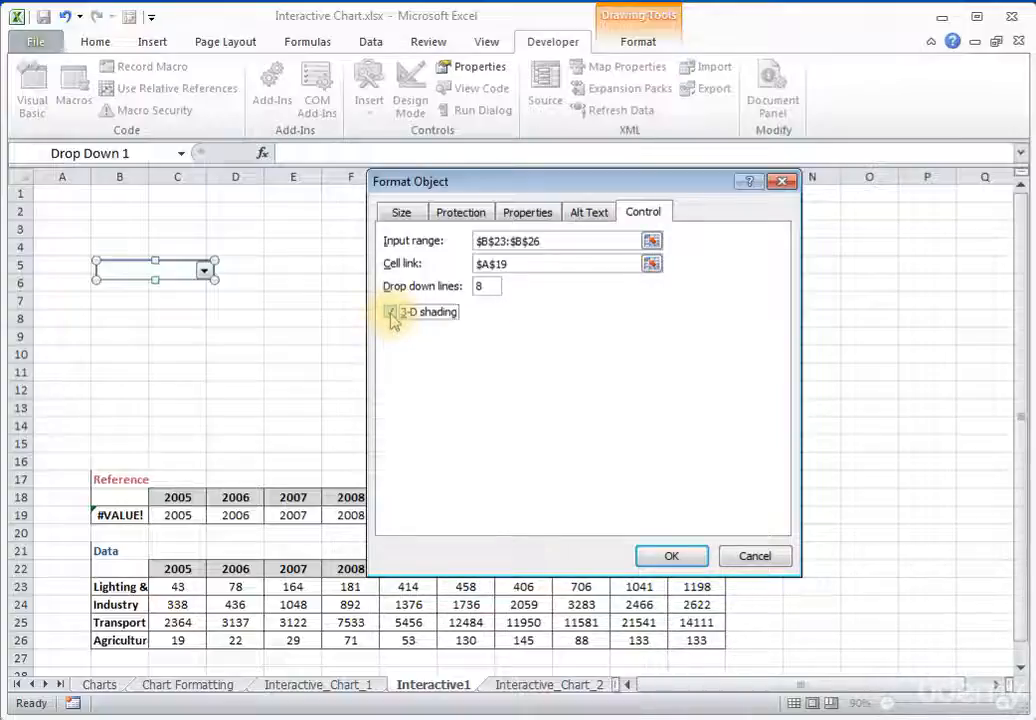
{"action": "left_click", "coordinate": [685, 556]}
{"action": "left_click", "coordinate": [508, 425]}
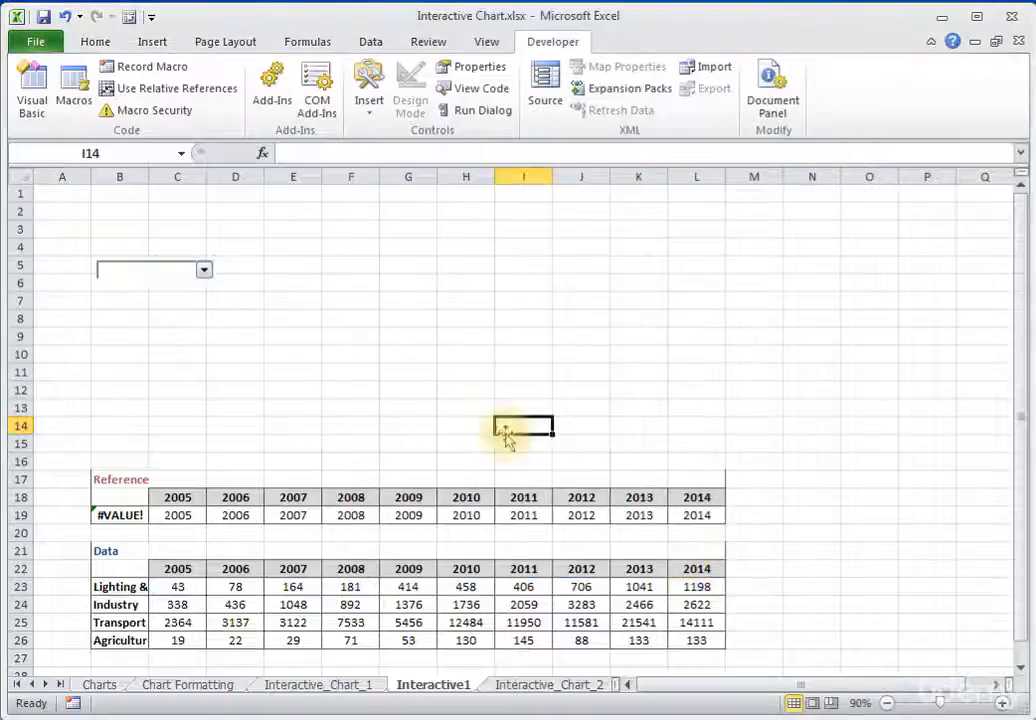
Test the combo box by choosing Industry and inspect the linked cell A19
{"action": "left_click", "coordinate": [204, 272]}
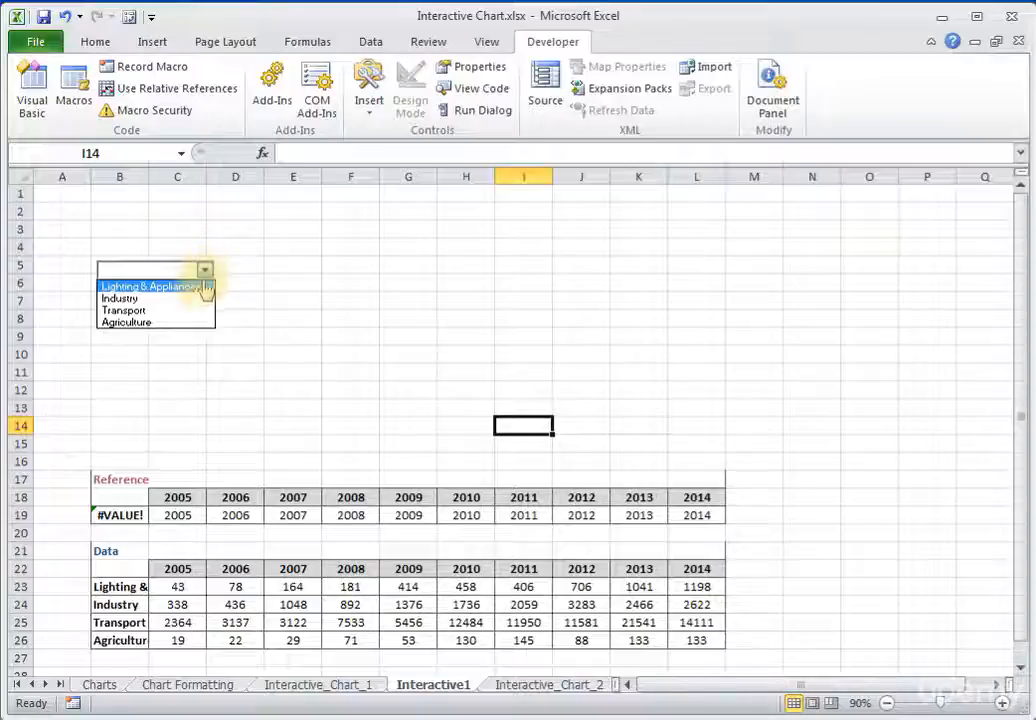
{"action": "left_click", "coordinate": [197, 298]}
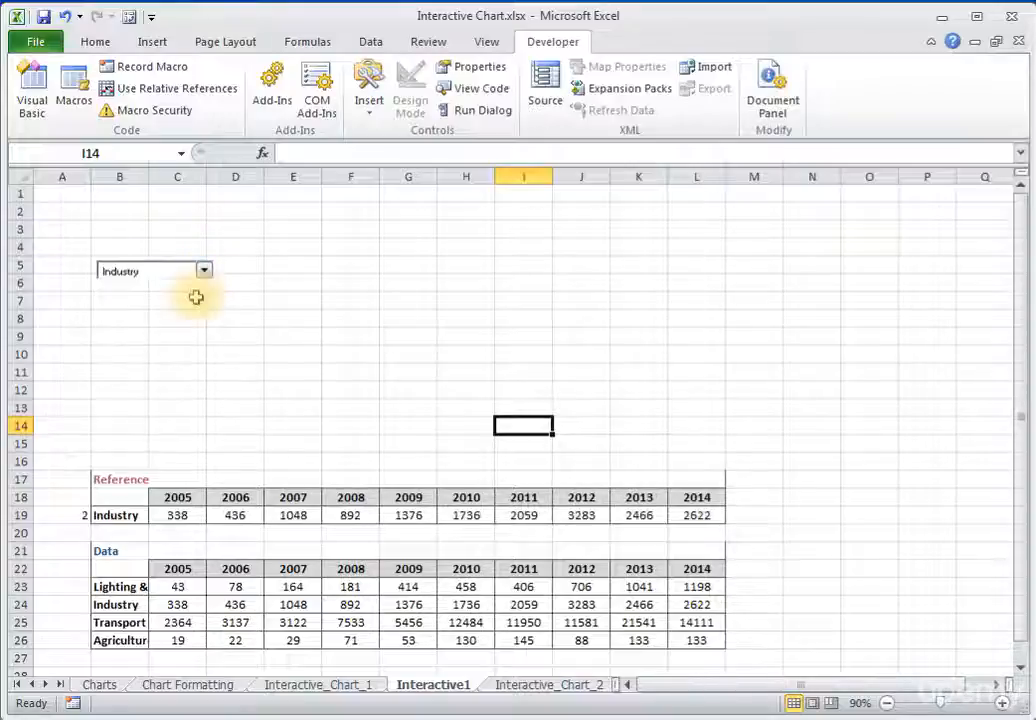
{"action": "left_click", "coordinate": [74, 515]}
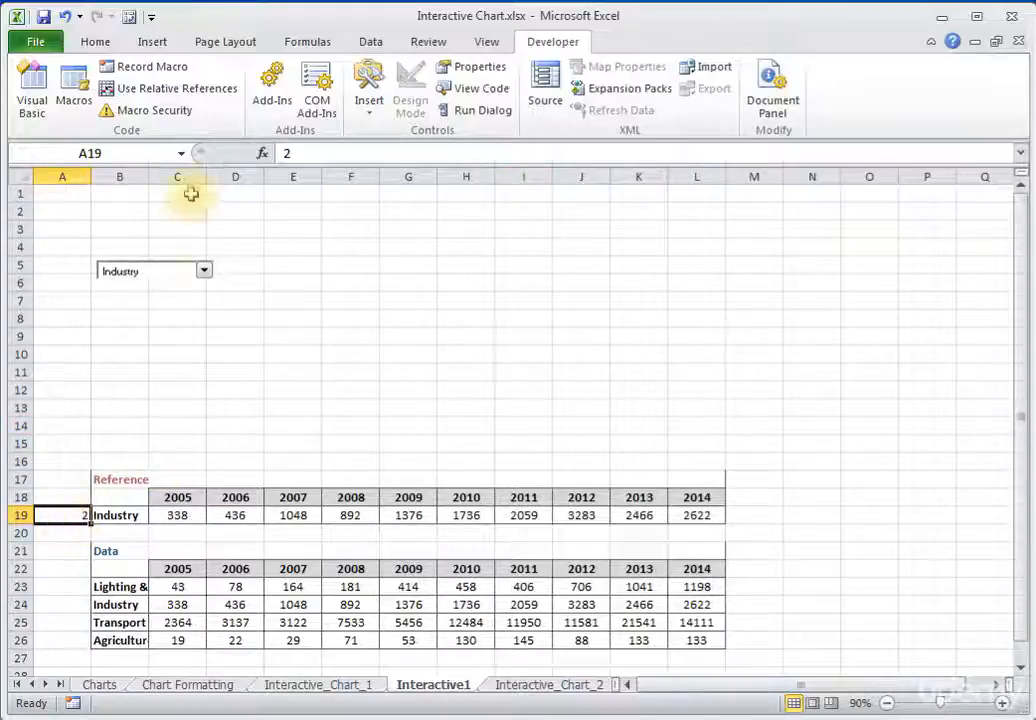
Widen column B slightly and choose Transport in the combo box
{"action": "left_click_drag", "start_coordinate": [148, 177], "coordinate": [172, 183]}
{"action": "left_click", "coordinate": [204, 270]}
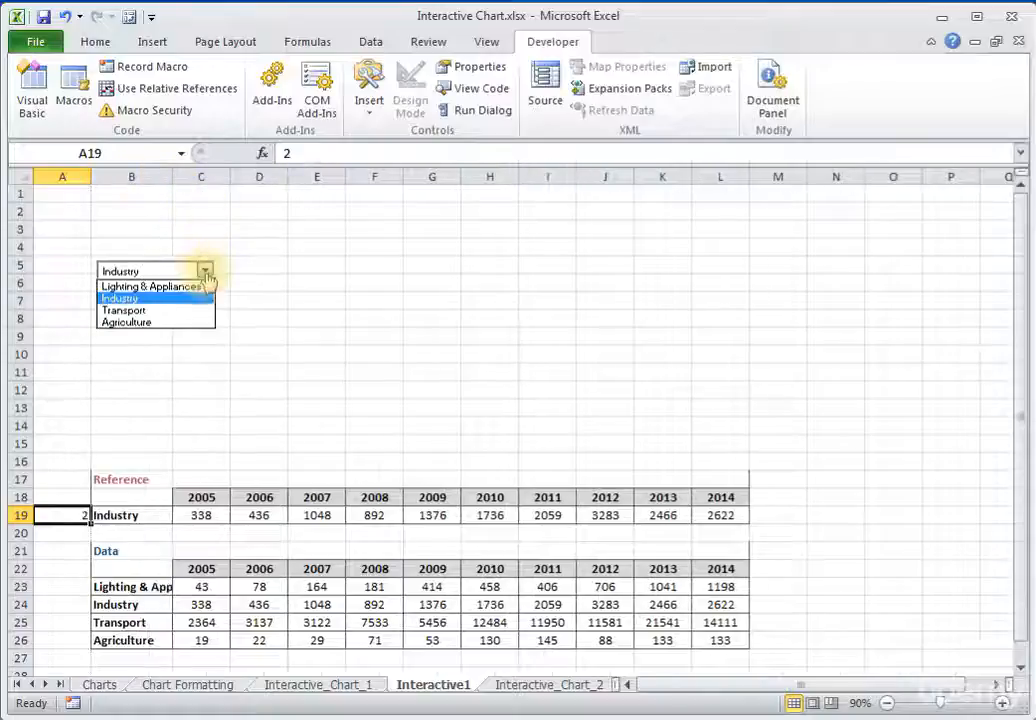
{"action": "left_click", "coordinate": [184, 307]}
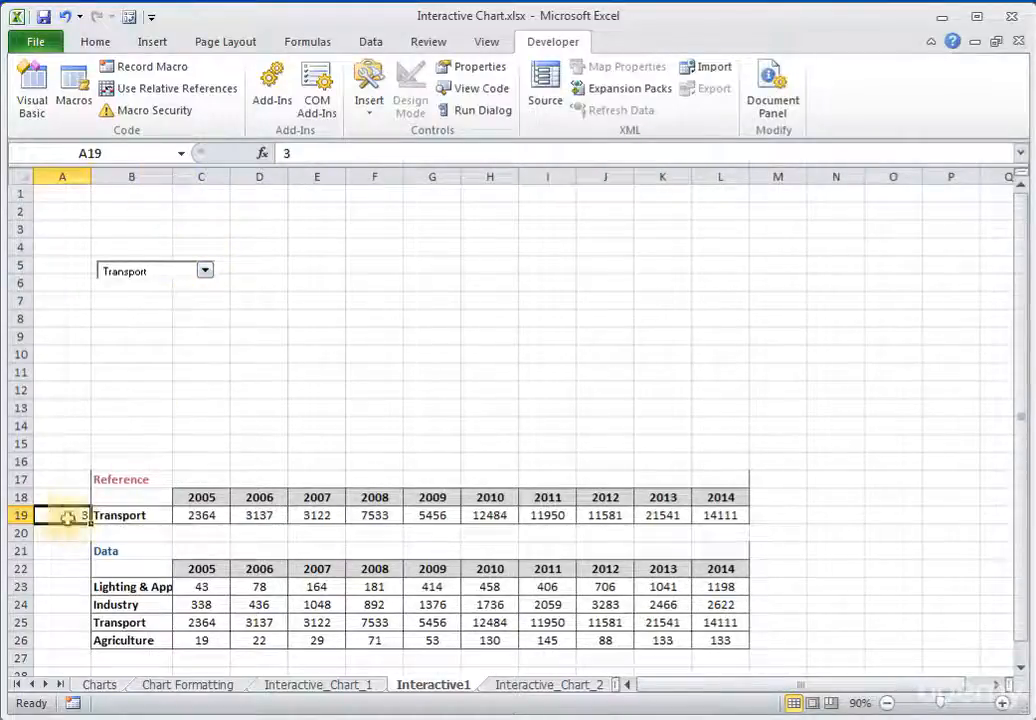
Center the contents of the linked cell A19 horizontally
{"action": "left_click", "coordinate": [95, 42]}
{"action": "left_click", "coordinate": [337, 103]}
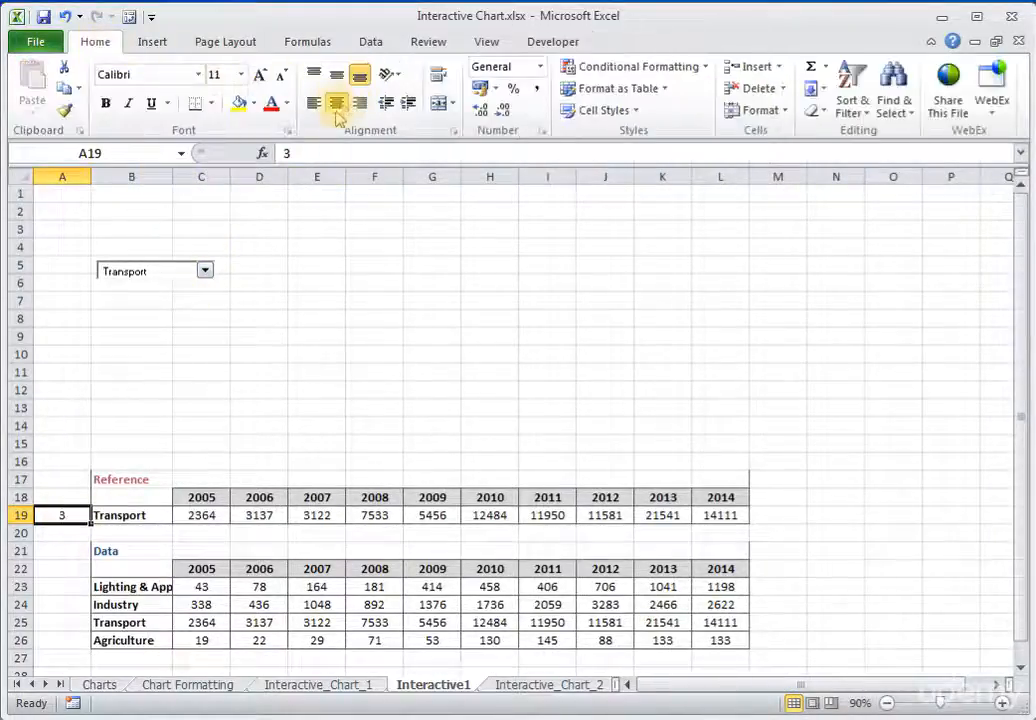
{"action": "left_click", "coordinate": [330, 350]}
{"action": "left_click", "coordinate": [56, 514]}
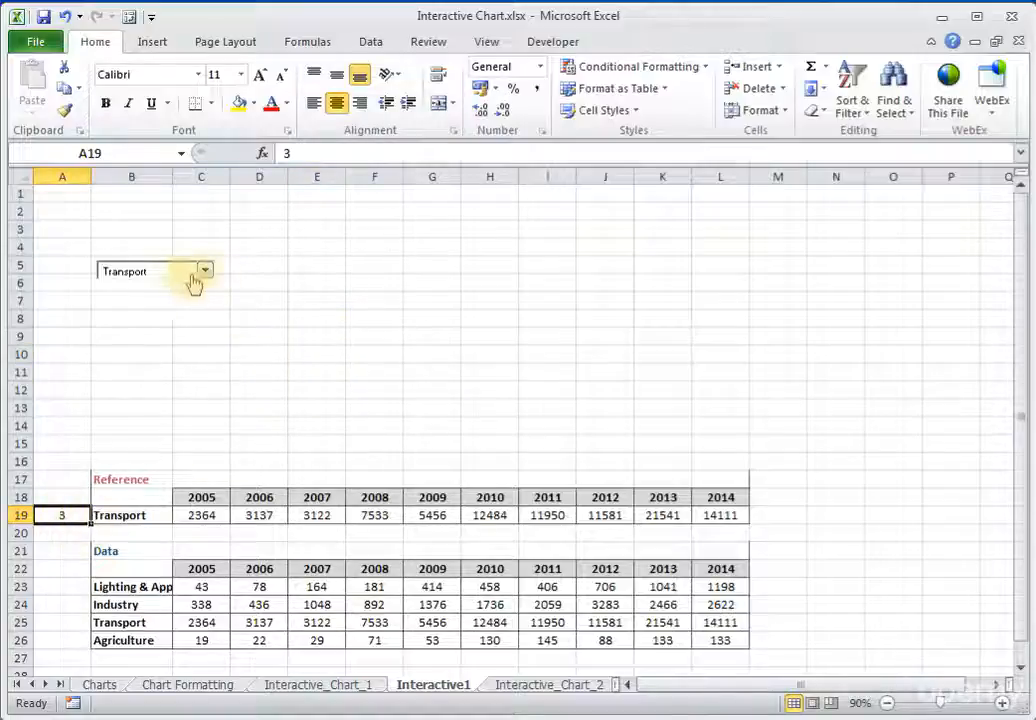
Compare the topics in B23:B26 with linked cell A19, and choose Lighting & Appliances in the combo box
{"action": "left_click", "coordinate": [128, 622]}
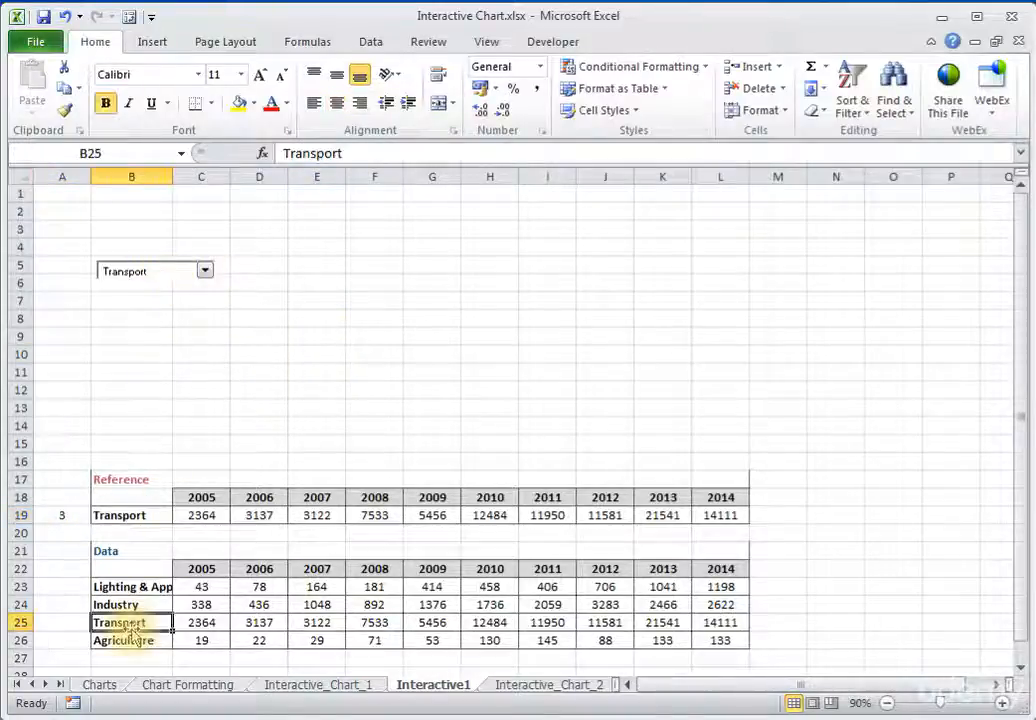
{"action": "left_click", "coordinate": [139, 590]}
{"action": "left_click_drag", "start_coordinate": [139, 590], "coordinate": [132, 636]}
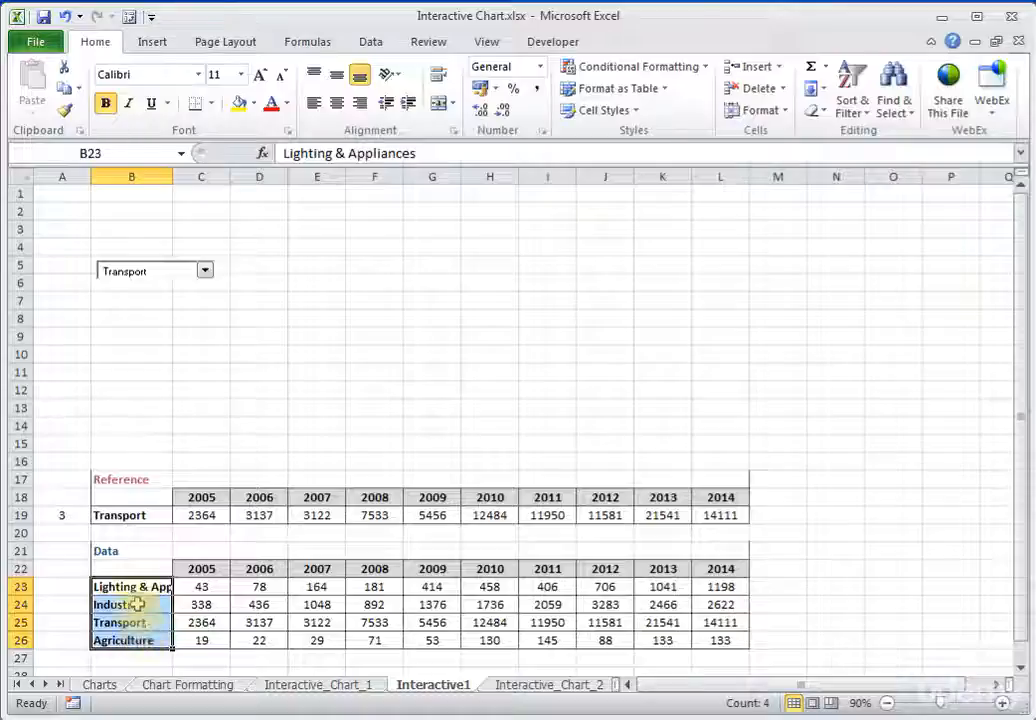
{"action": "left_click", "coordinate": [66, 518]}
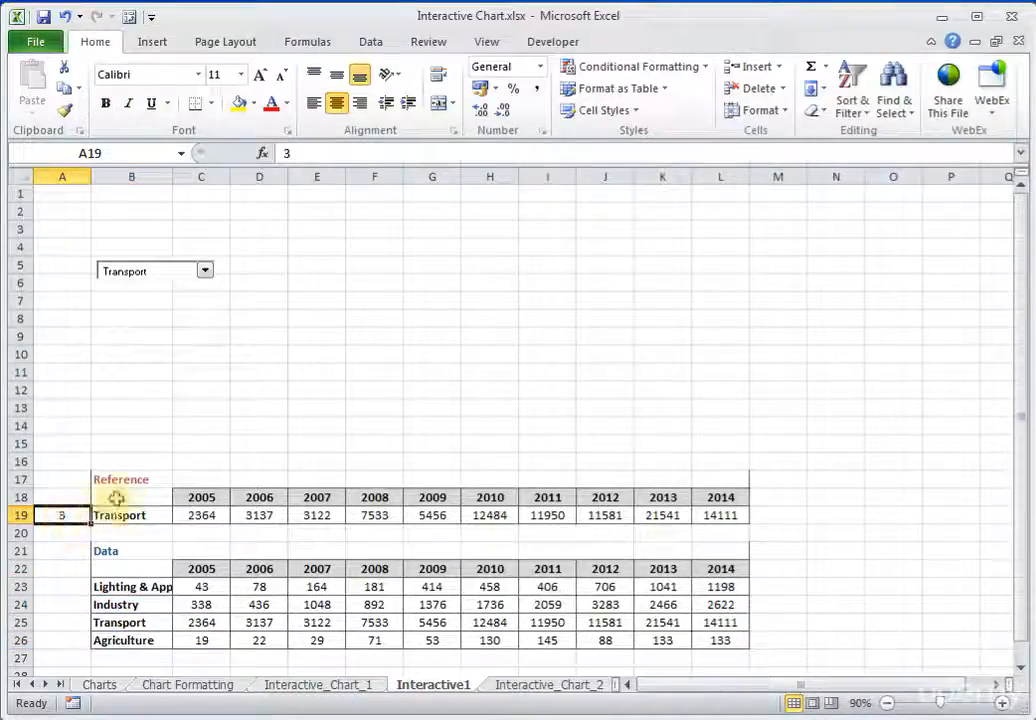
{"action": "left_click", "coordinate": [204, 272]}
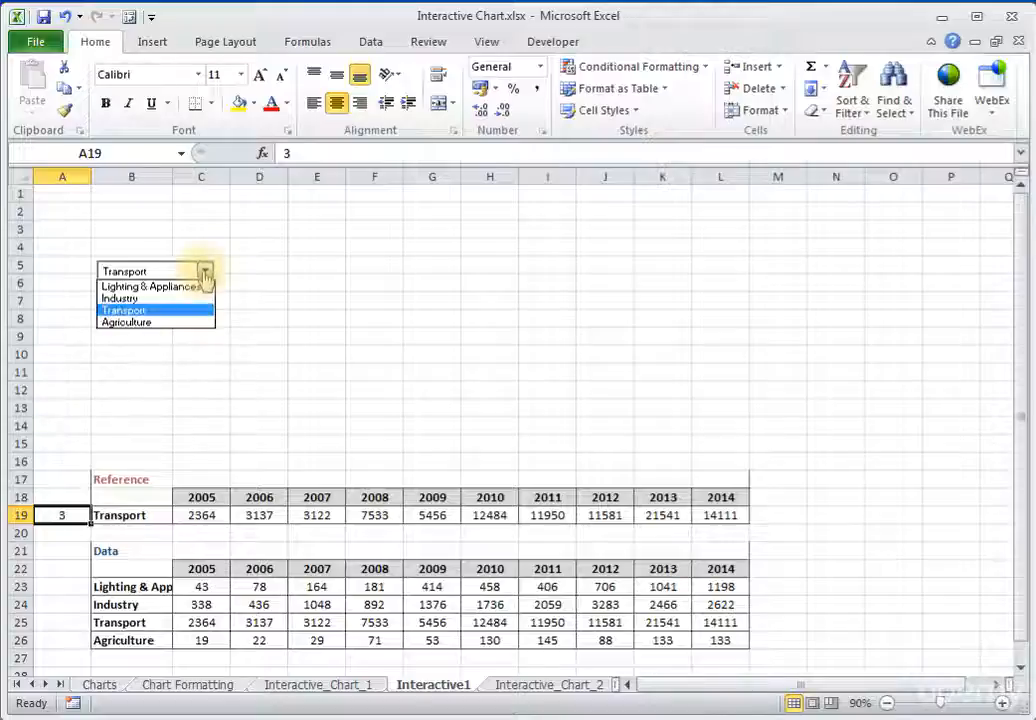
{"action": "left_click", "coordinate": [203, 286]}
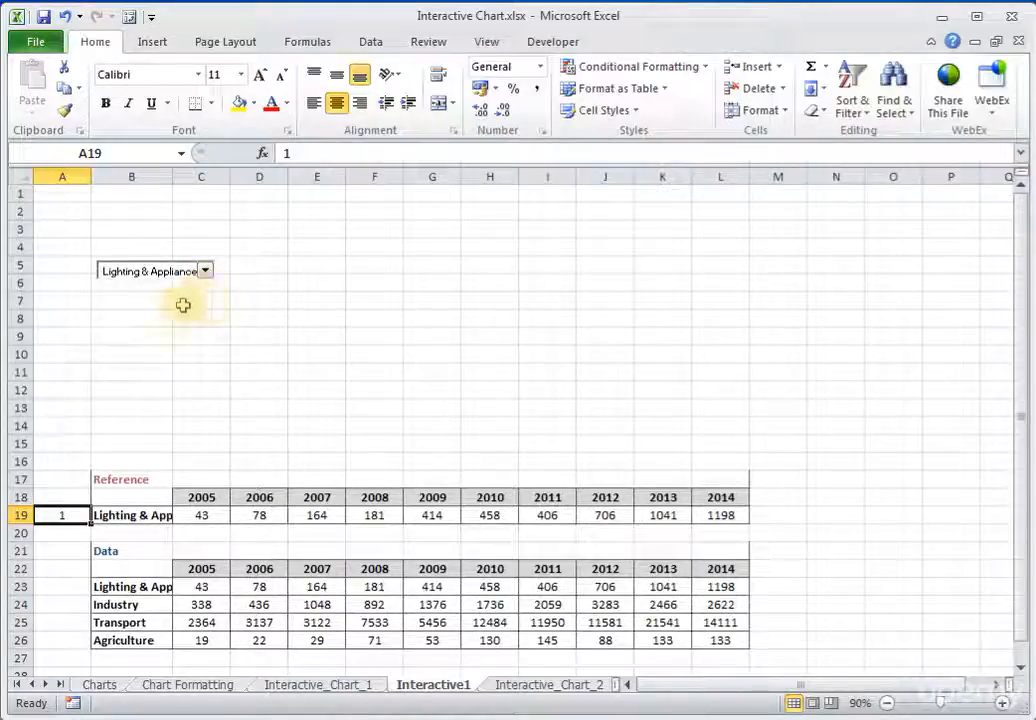
{"action": "left_click", "coordinate": [183, 303]}
Clear the copied formulas from B19:L19 in the Reference table
{"action": "left_click_drag", "start_coordinate": [134, 523], "coordinate": [727, 530]}
{"action": "key", "text": "Delete"}
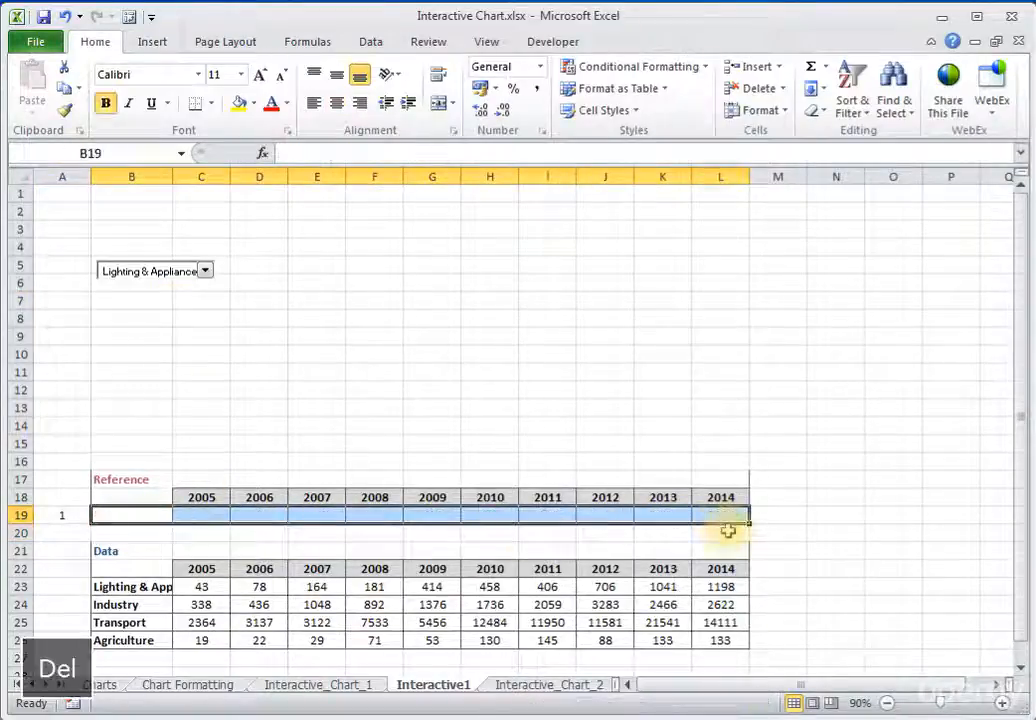
{"action": "left_click", "coordinate": [382, 412]}
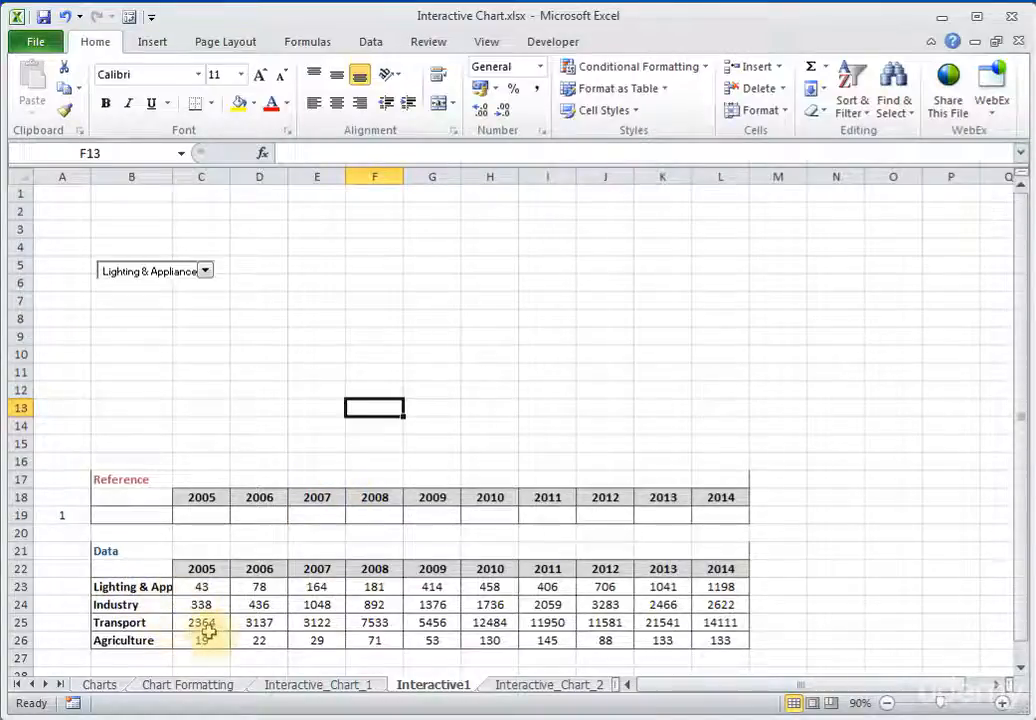
Enter the formula =INDEX(B23:B26,A19) in cell B19 to return the topic chosen in the combo box
{"action": "left_click", "coordinate": [135, 513]}
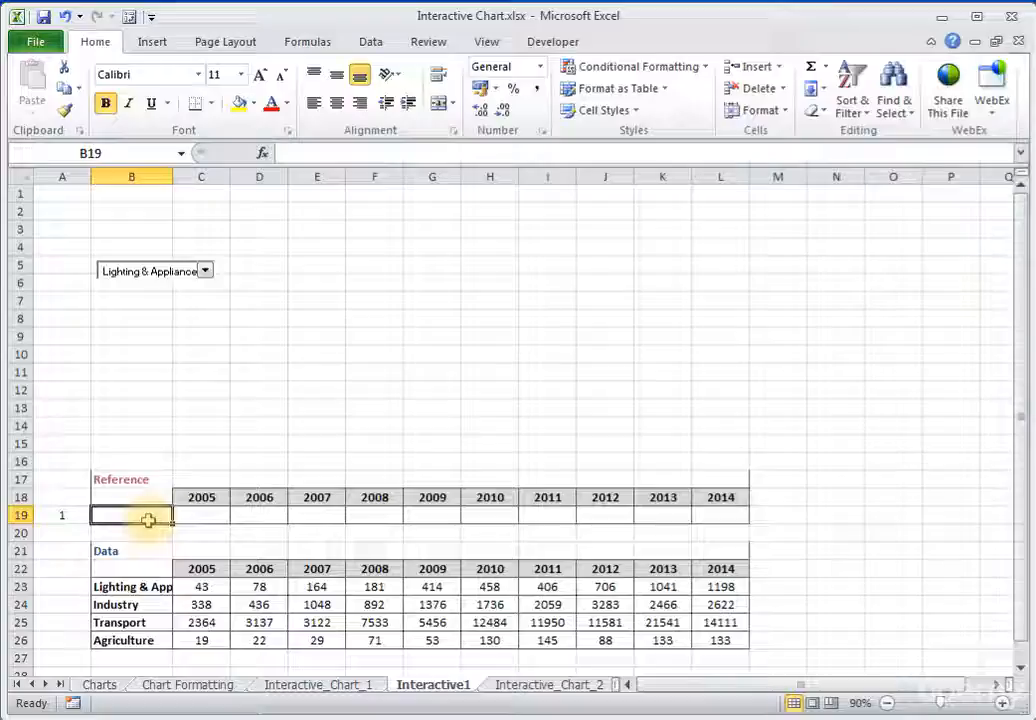
{"action": "type", "text": "="}
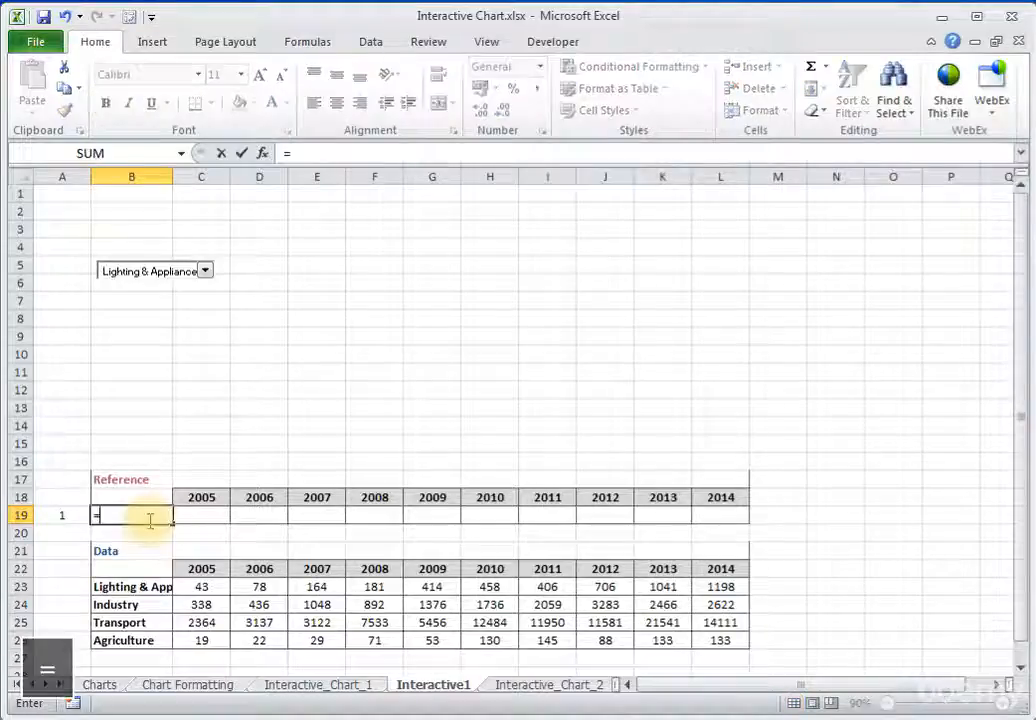
{"action": "type", "text": "index("}
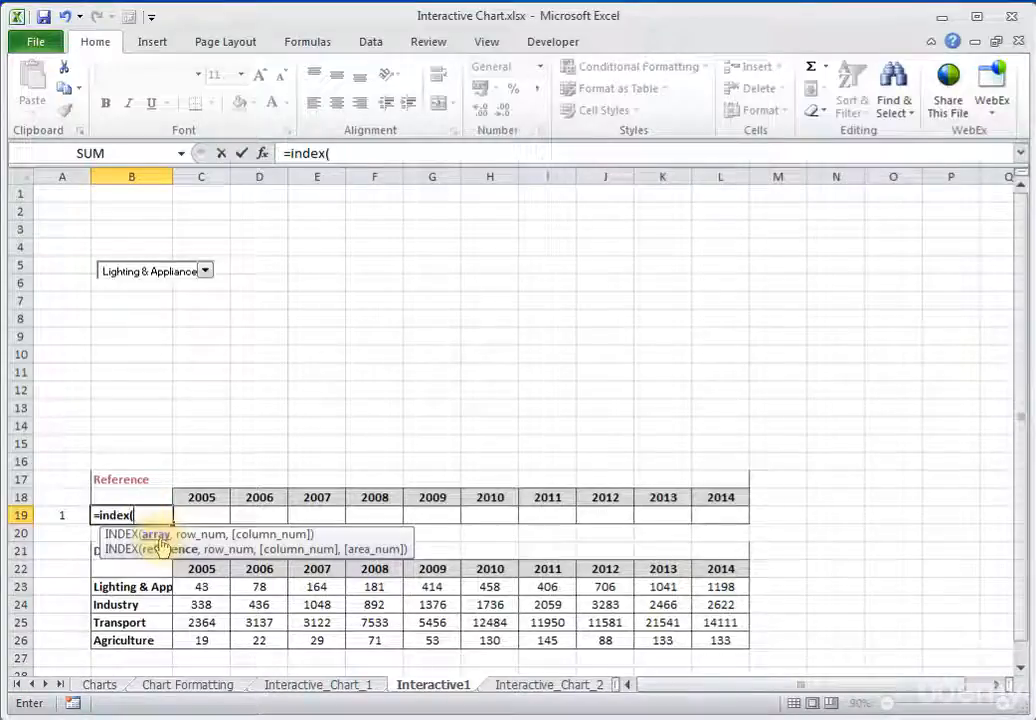
{"action": "left_click_drag", "start_coordinate": [143, 588], "coordinate": [133, 645]}
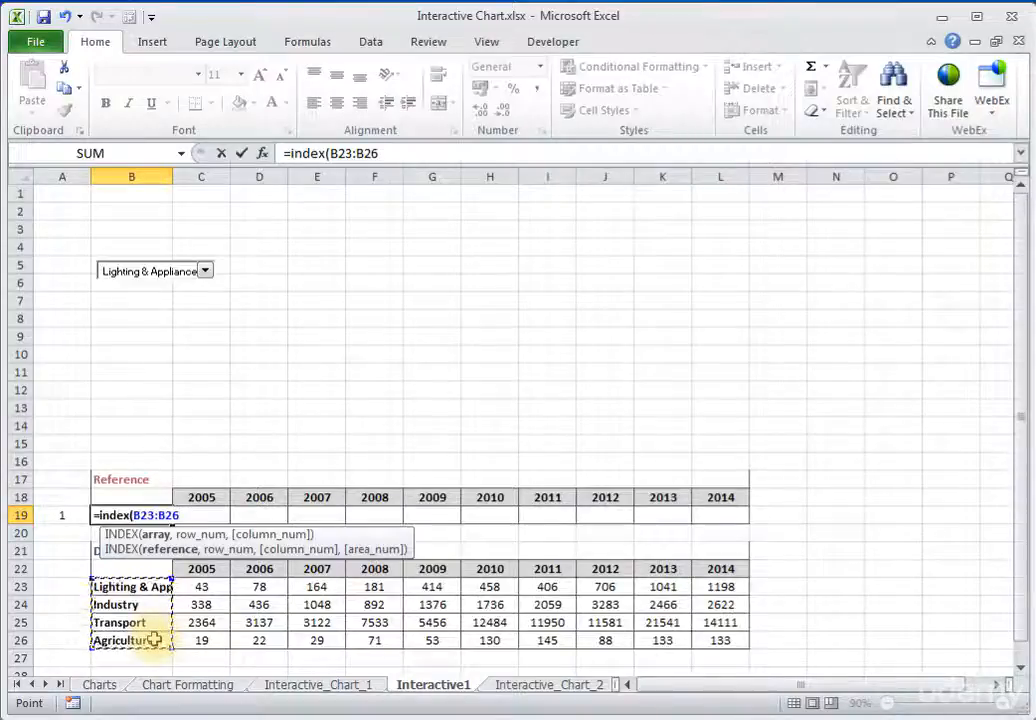
{"action": "type", "text": ","}
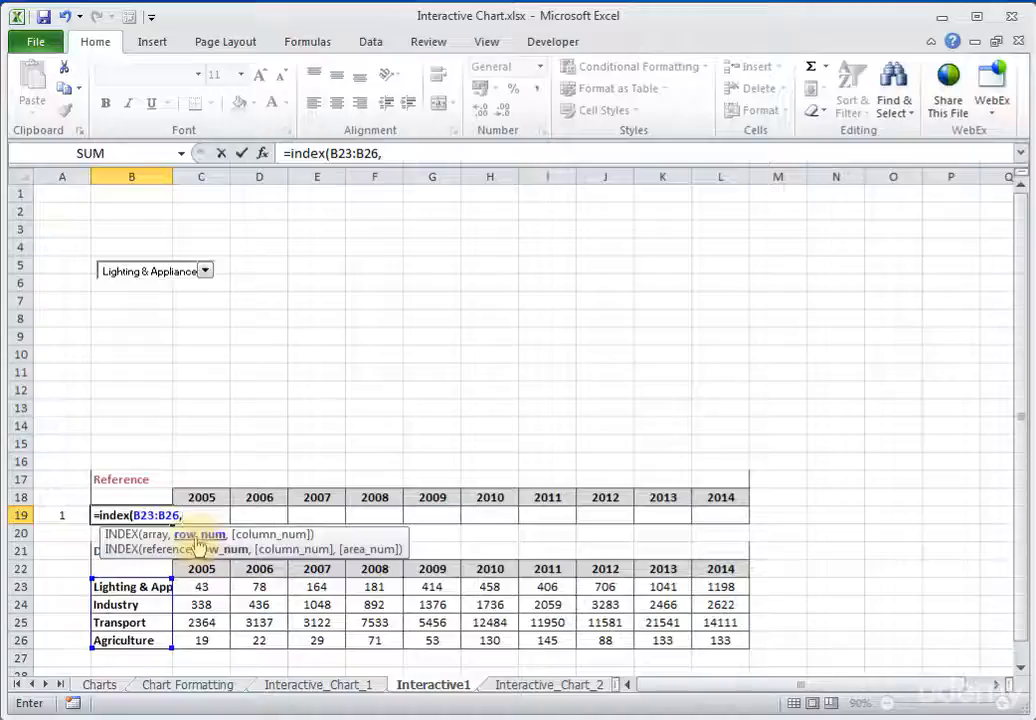
{"action": "left_click", "coordinate": [64, 517]}
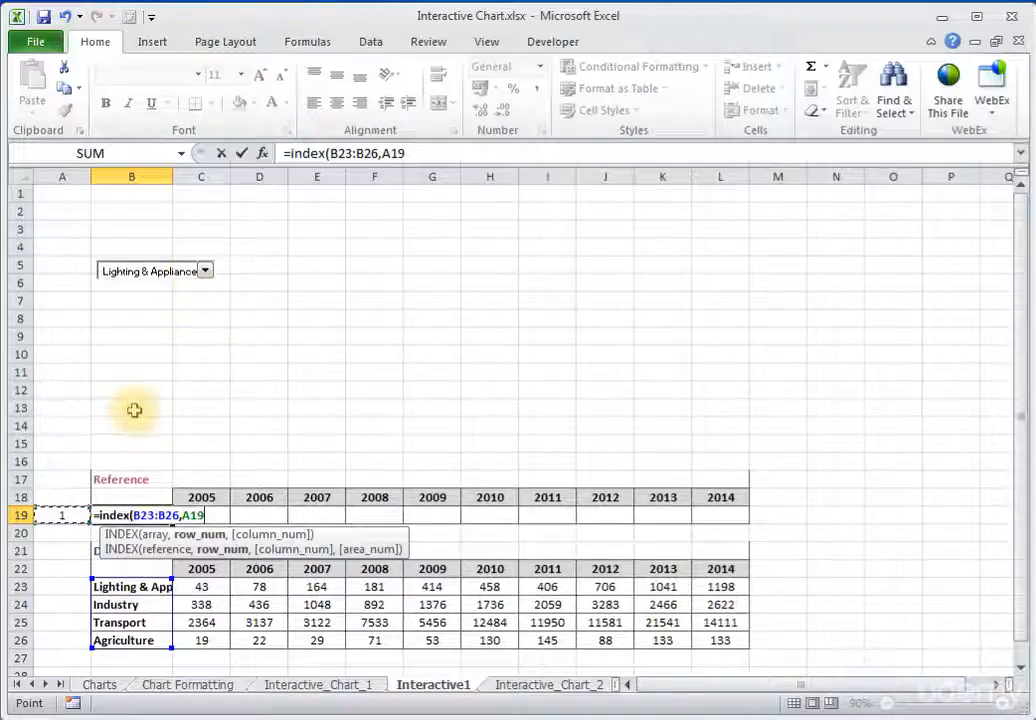
{"action": "type", "text": ")"}
{"action": "key", "text": "Return"}
{"action": "key", "text": "Up"}
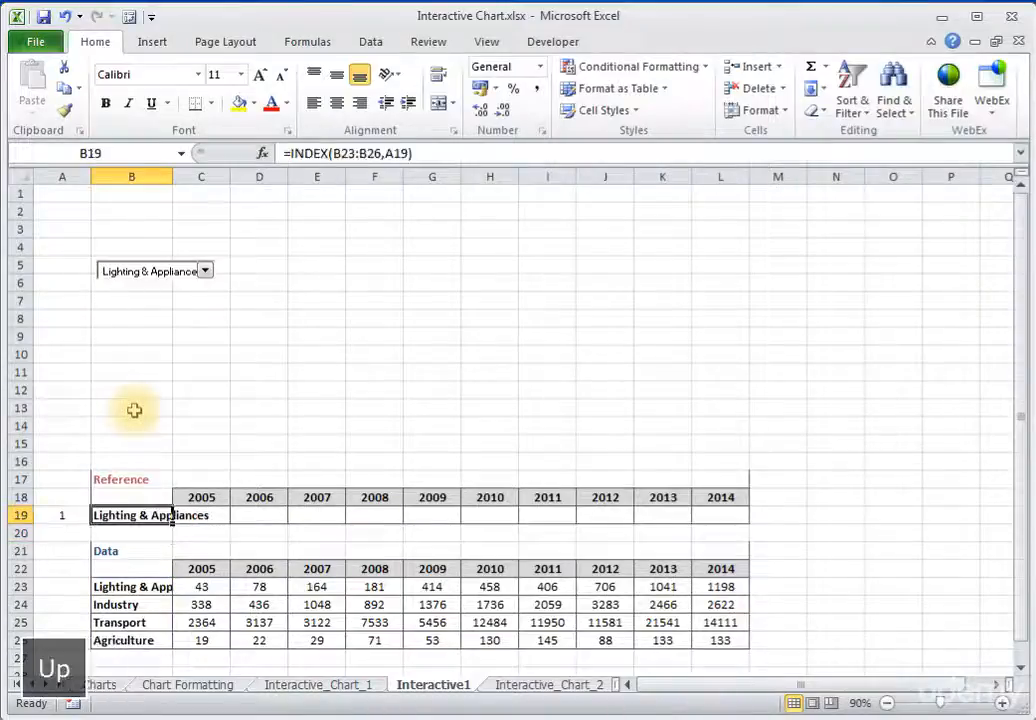
Choose Industry and then Transport in the combo box to check the topic returned in B19
{"action": "left_click", "coordinate": [204, 271]}
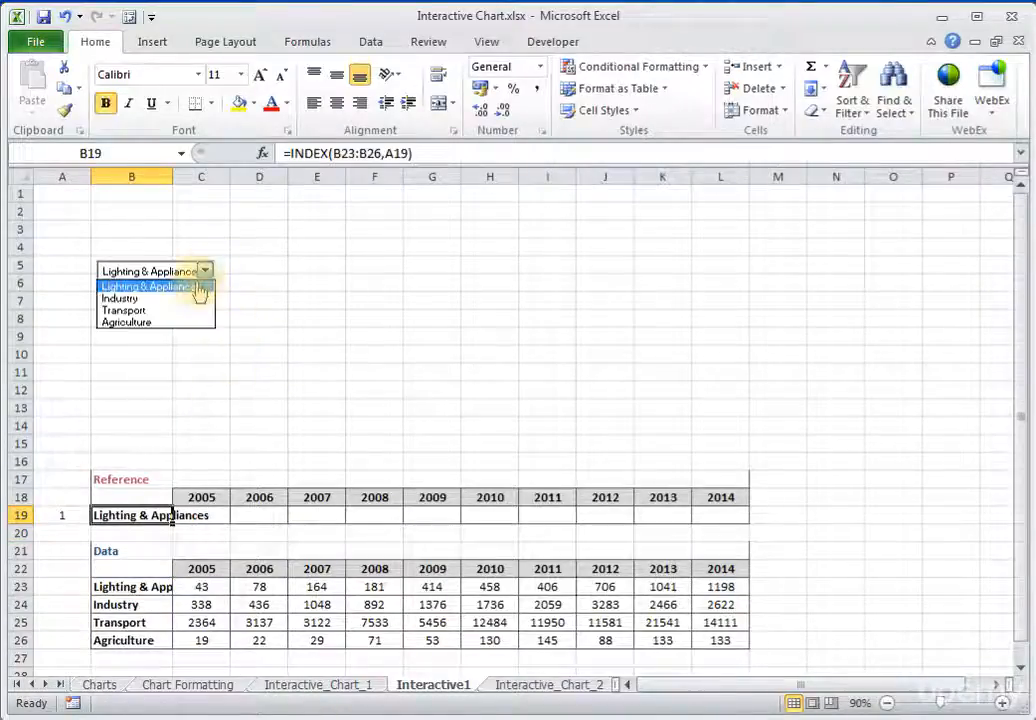
{"action": "left_click", "coordinate": [195, 299]}
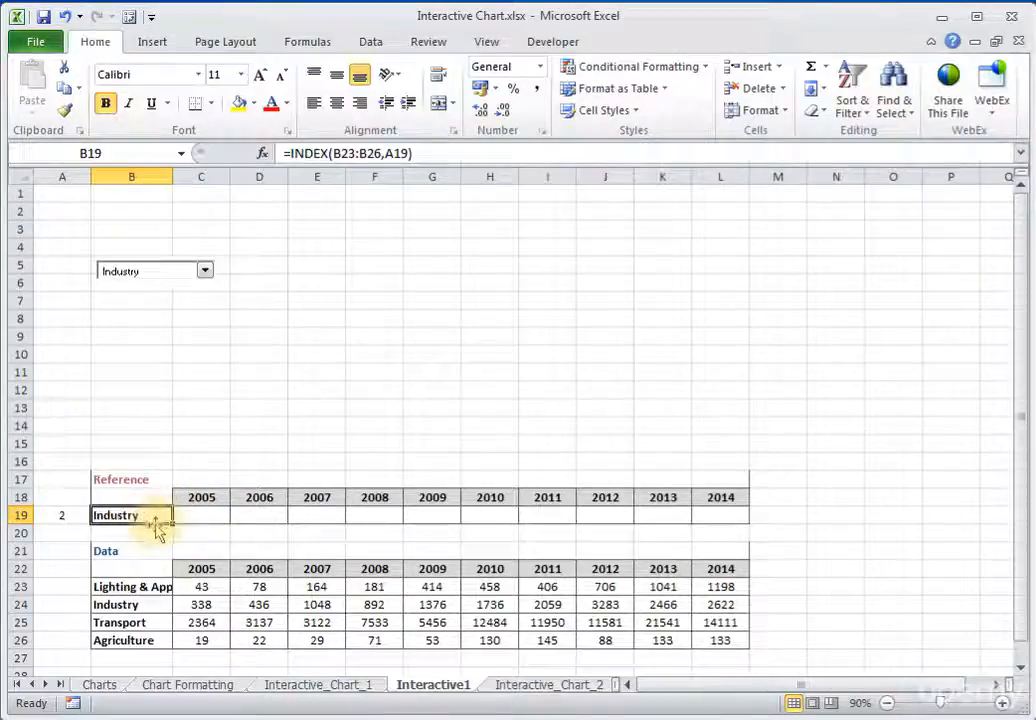
{"action": "left_click", "coordinate": [208, 271]}
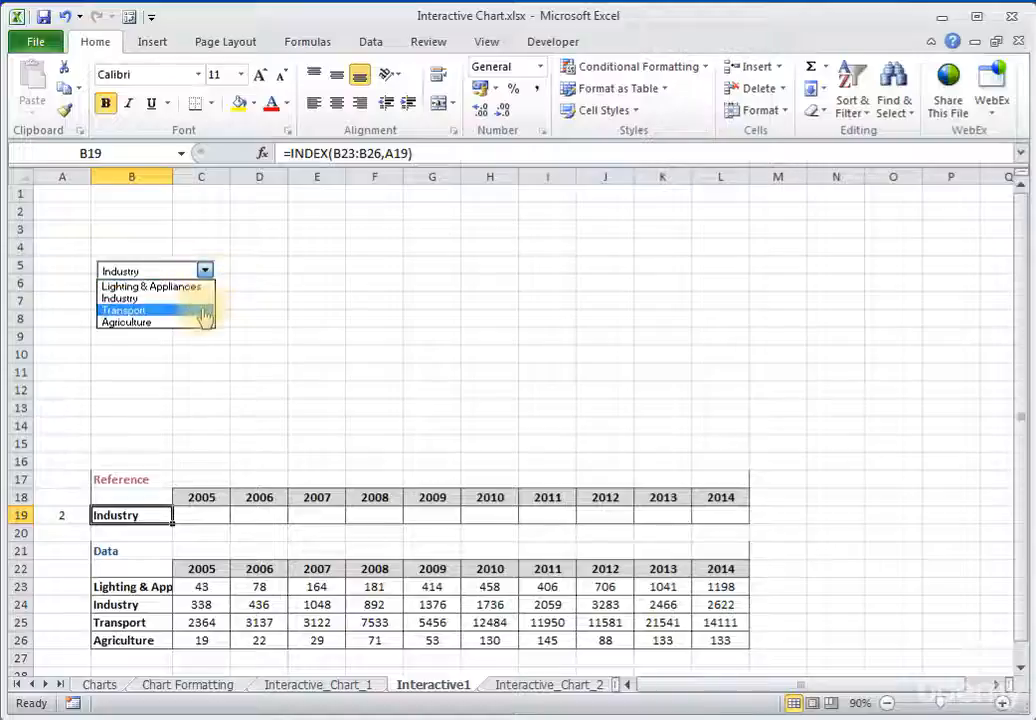
{"action": "left_click", "coordinate": [201, 311]}
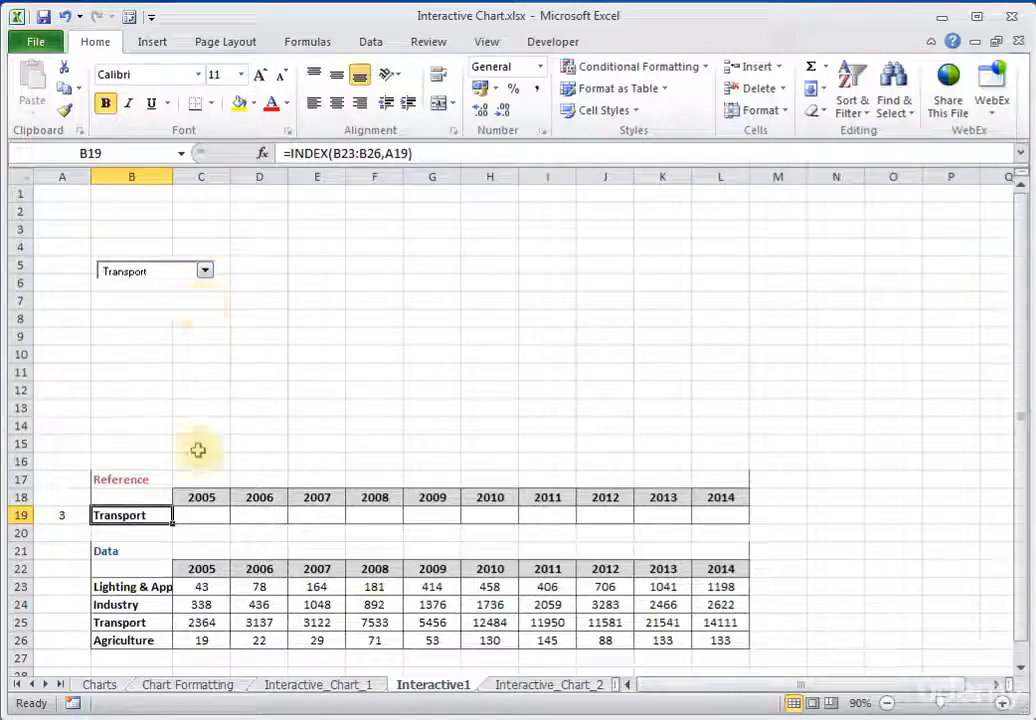
Begin an HLOOKUP formula in C19 with lookup value C18 and the absolute table range $B$22:$L$26
{"action": "left_click", "coordinate": [215, 518]}
{"action": "left_click_drag", "start_coordinate": [215, 518], "coordinate": [712, 512]}
{"action": "left_click", "coordinate": [199, 528]}
{"action": "left_click", "coordinate": [201, 516]}
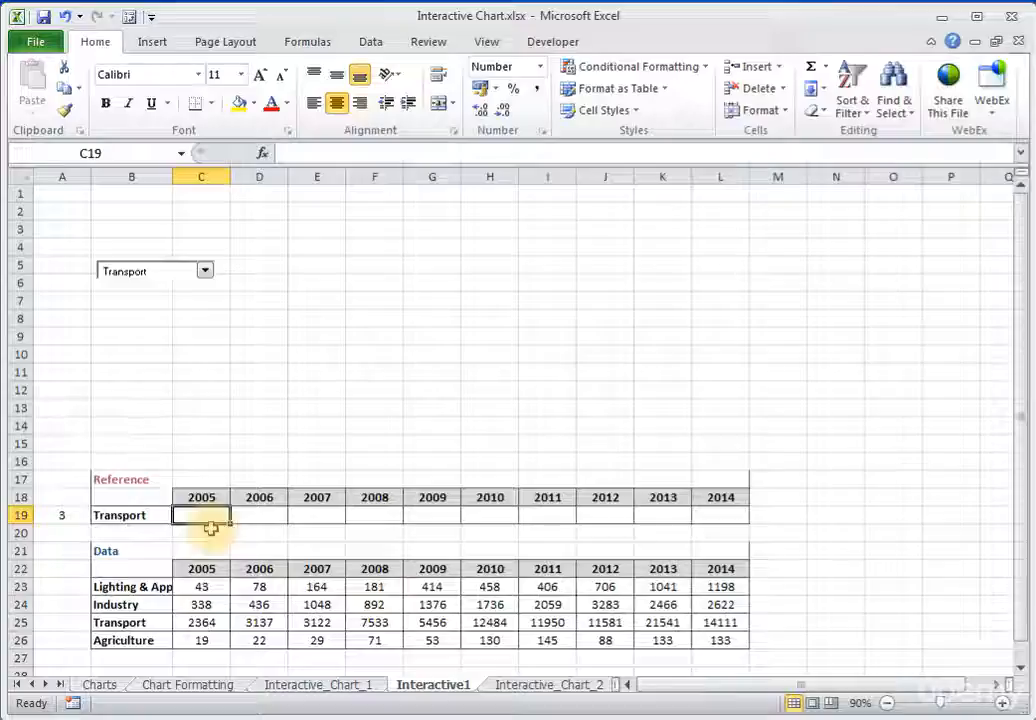
{"action": "type", "text": "=hlookup("}
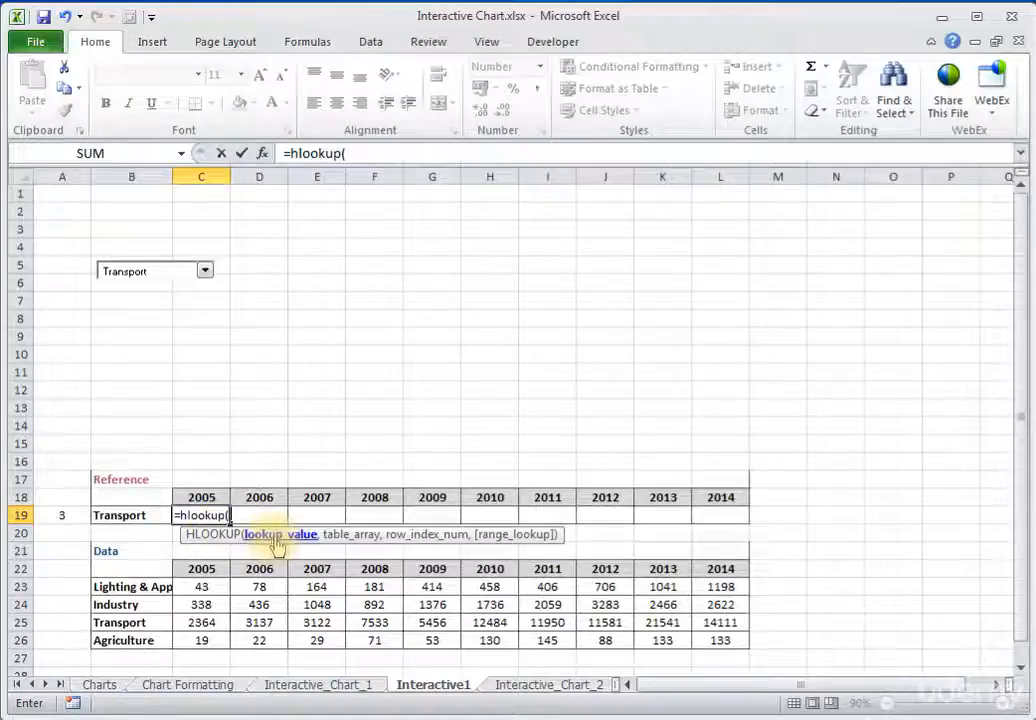
{"action": "left_click", "coordinate": [226, 498]}
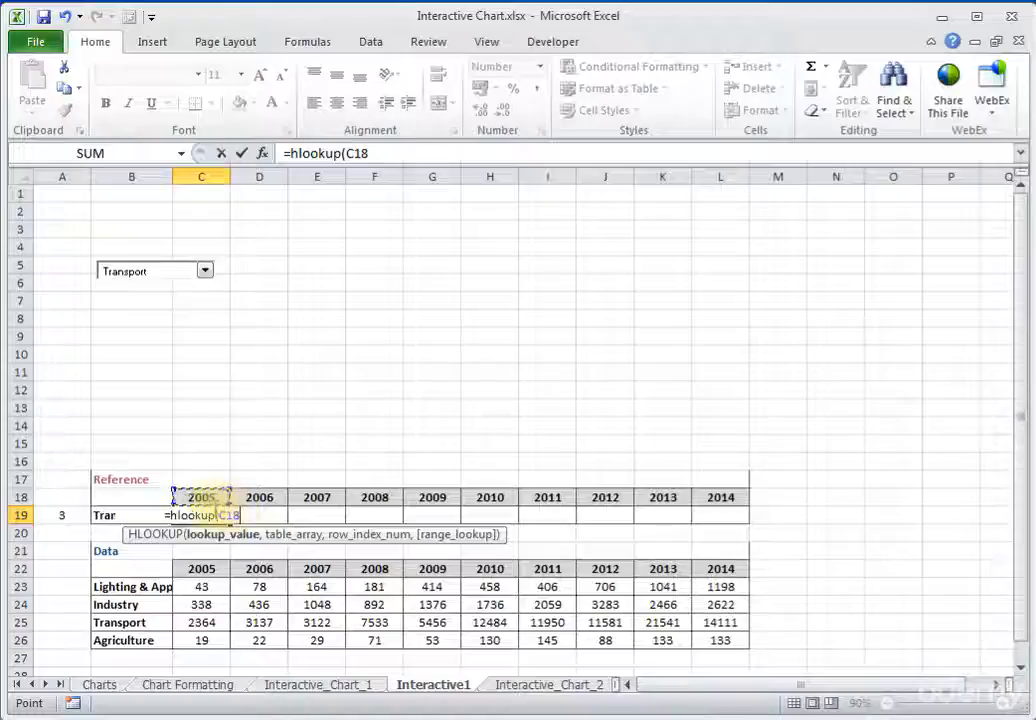
{"action": "type", "text": ","}
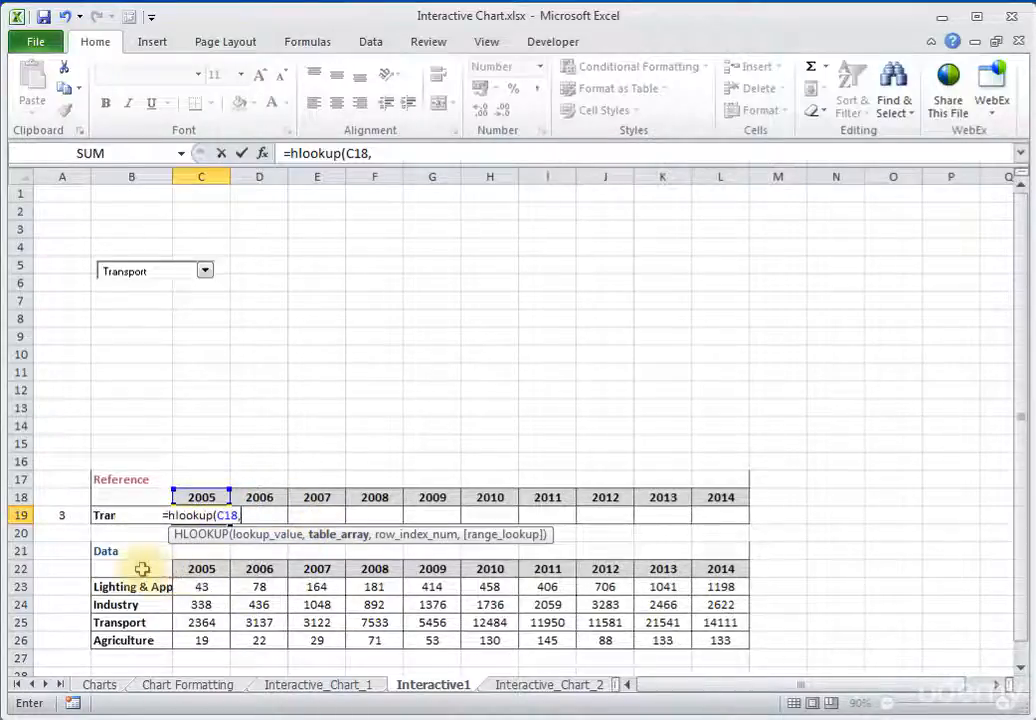
{"action": "left_click_drag", "start_coordinate": [143, 565], "coordinate": [719, 640]}
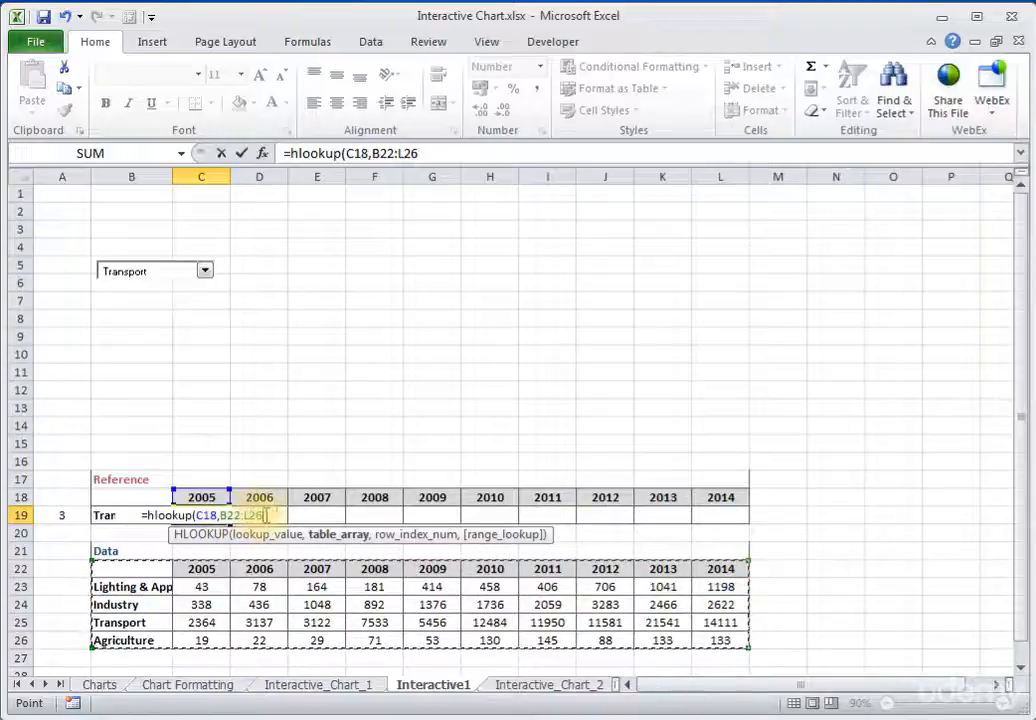
{"action": "key", "text": "F4"}
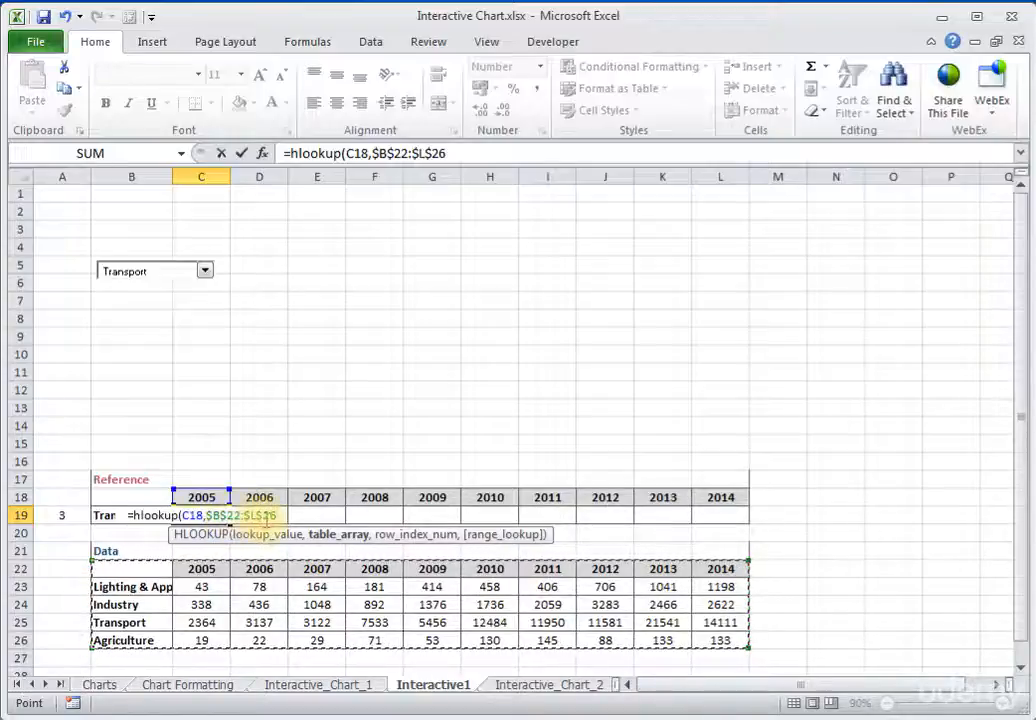
Complete the HLOOKUP formula in C19 with row index A19+1 and FALSE for an exact match
{"action": "type", "text": ","}
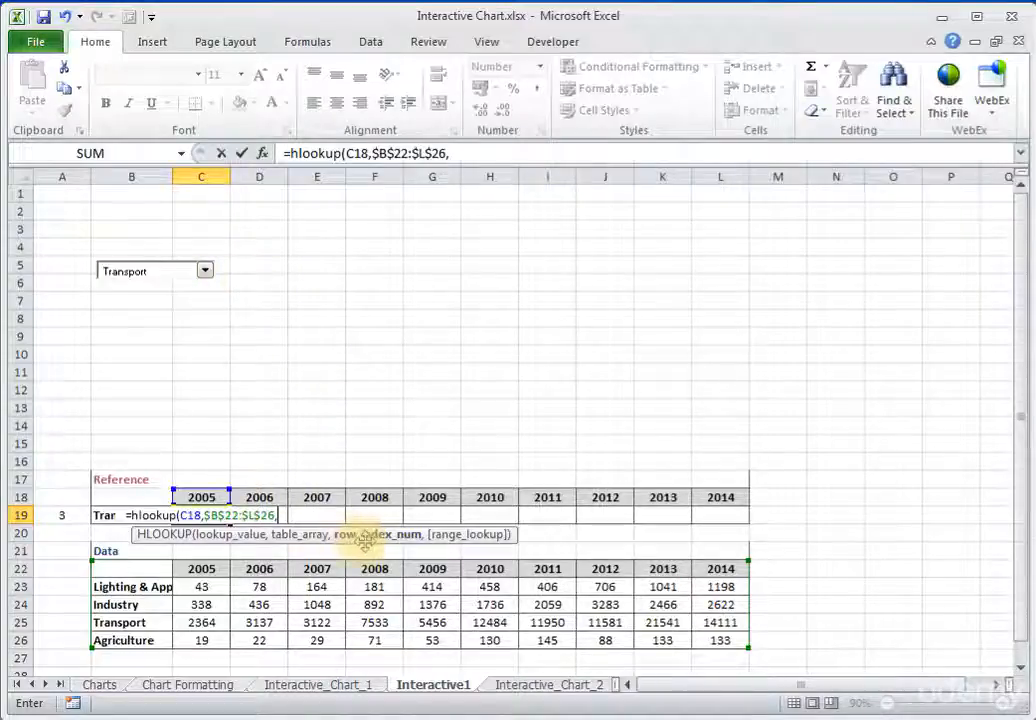
{"action": "left_click", "coordinate": [61, 512]}
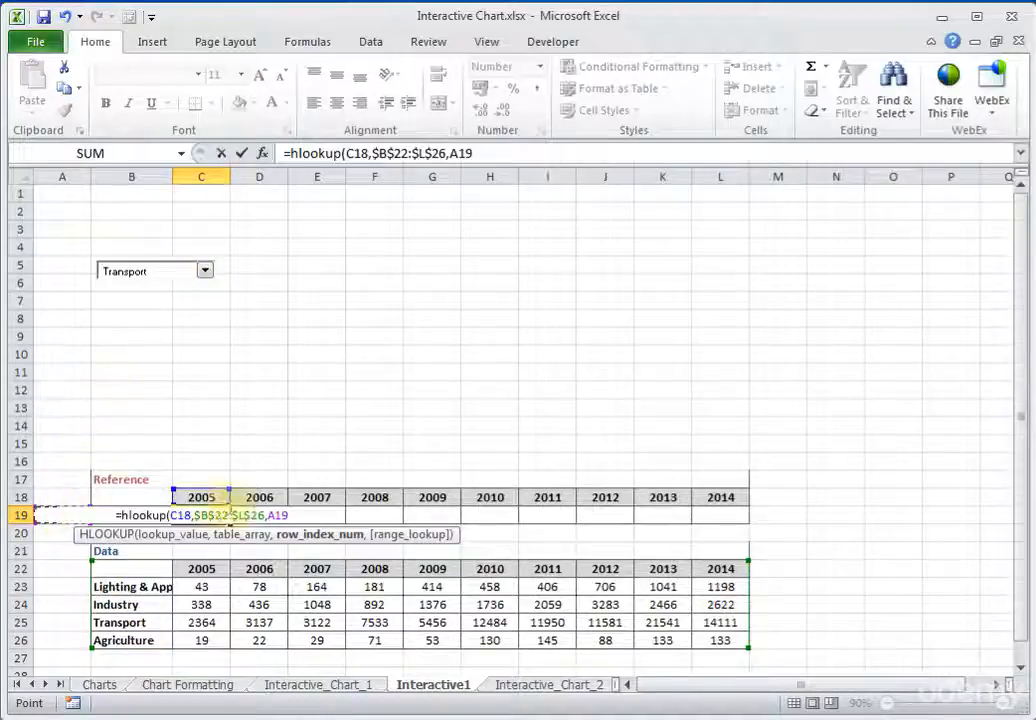
{"action": "type", "text": "+1"}
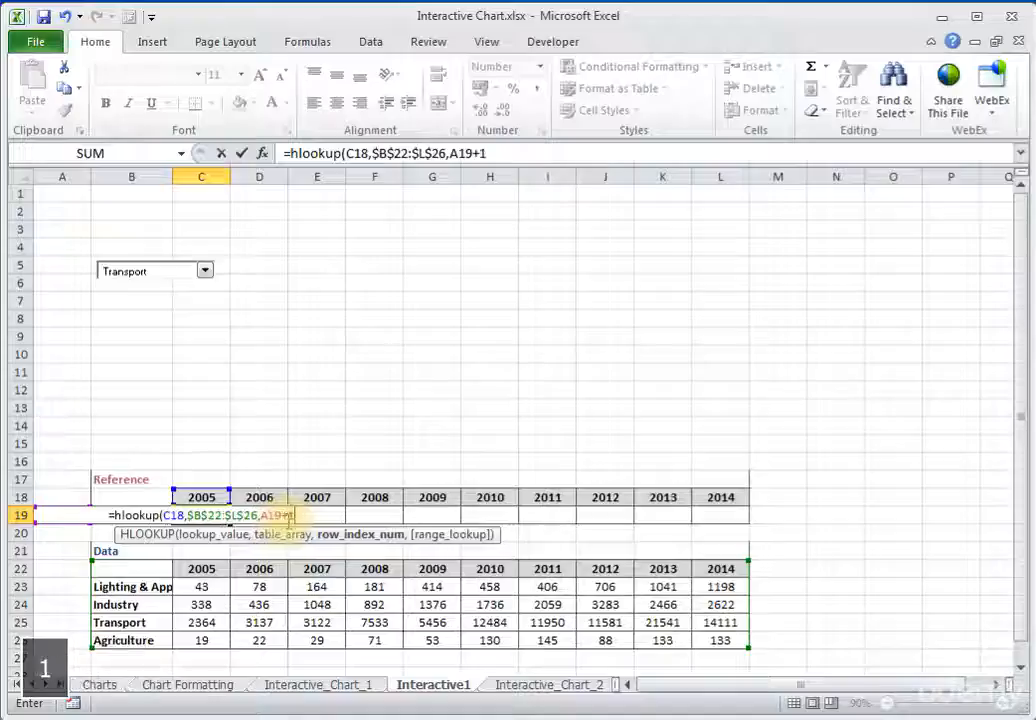
{"action": "type", "text": ","}
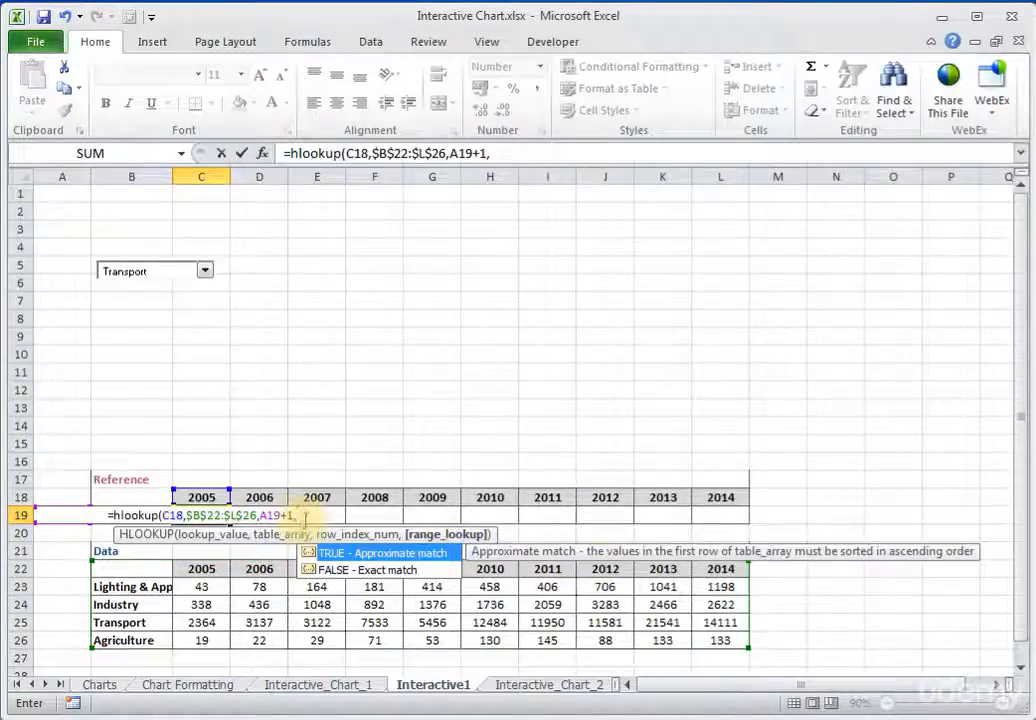
{"action": "type", "text": "false)"}
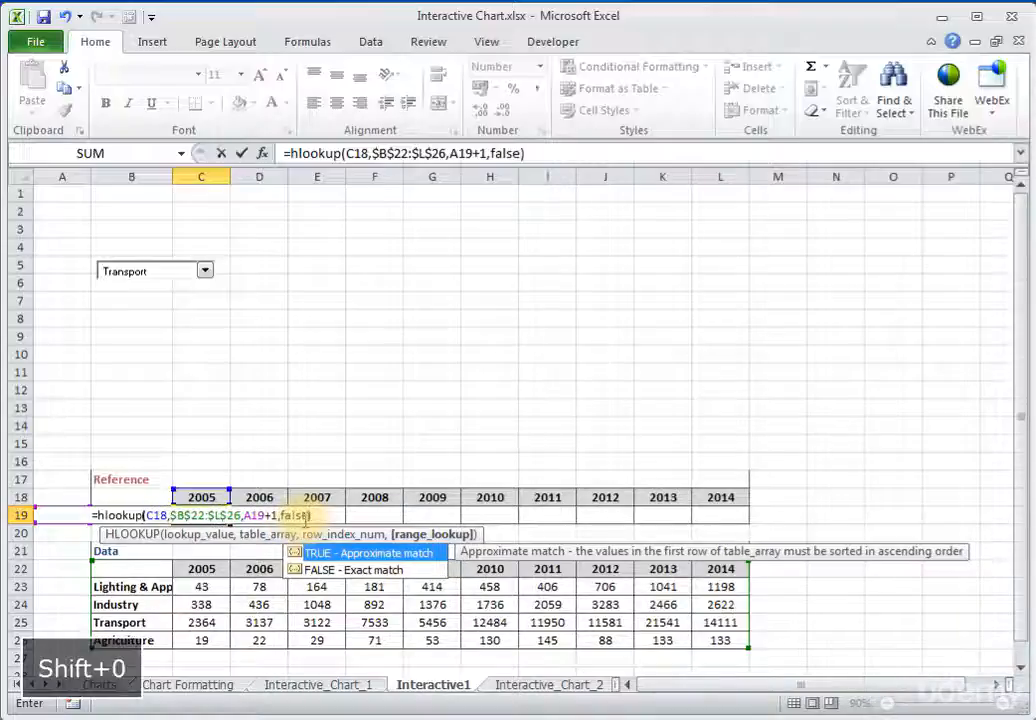
{"action": "key", "text": "Return"}
{"action": "key", "text": "Up"}
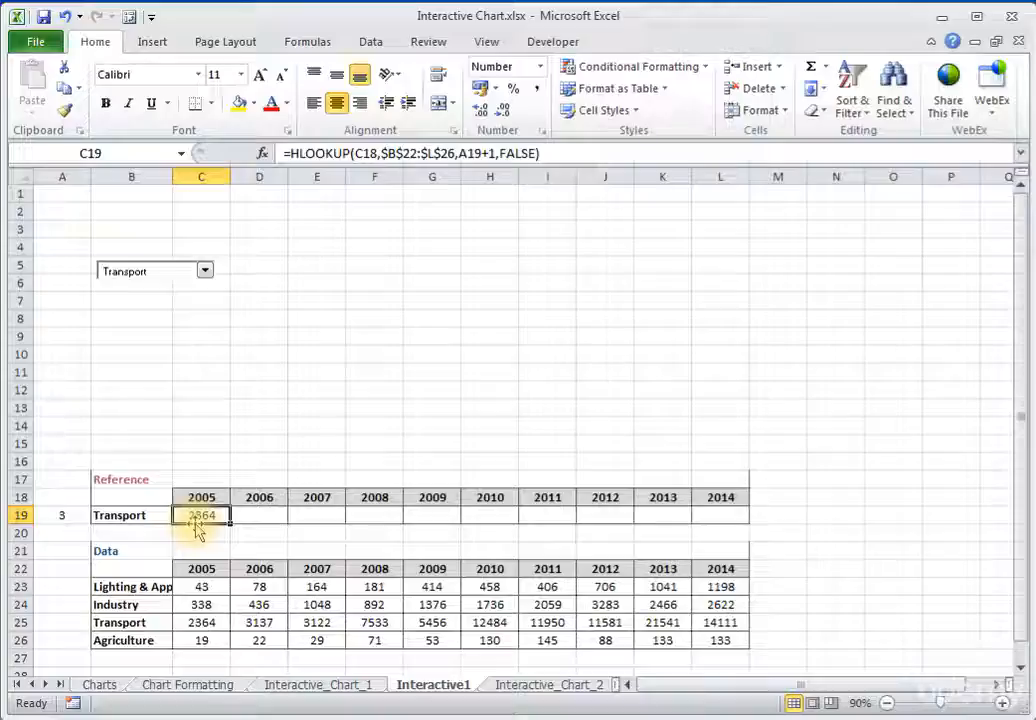
Compare C19 with the 2005 Transport value in the Data table and try to fill its formula across to L19
{"action": "left_click_drag", "start_coordinate": [148, 618], "coordinate": [201, 620]}
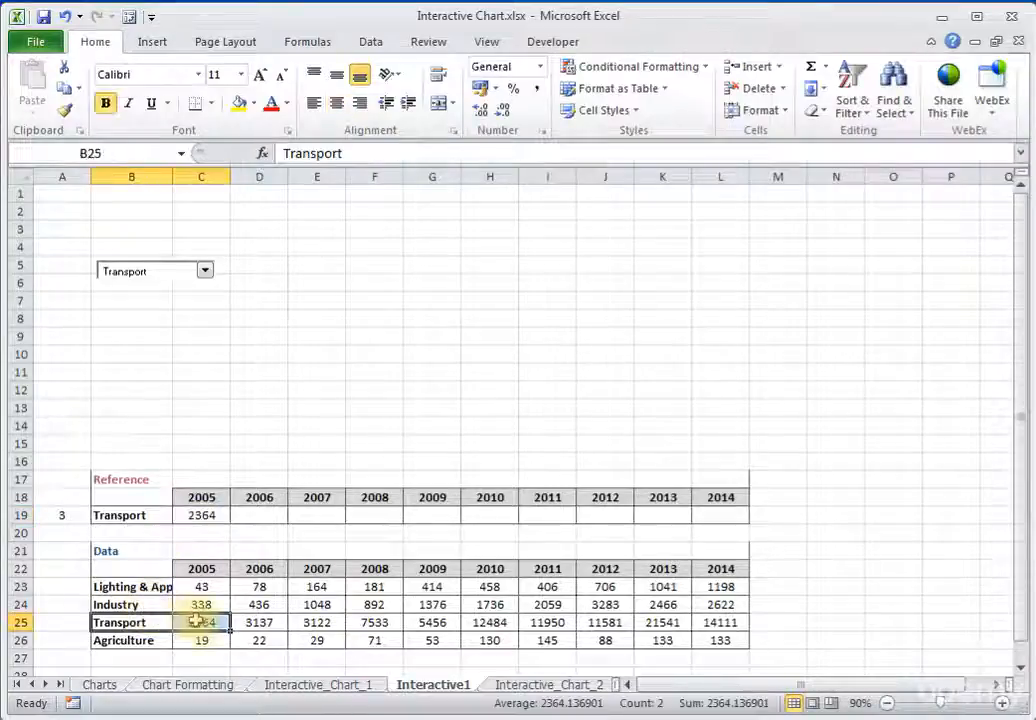
{"action": "left_click", "coordinate": [206, 515]}
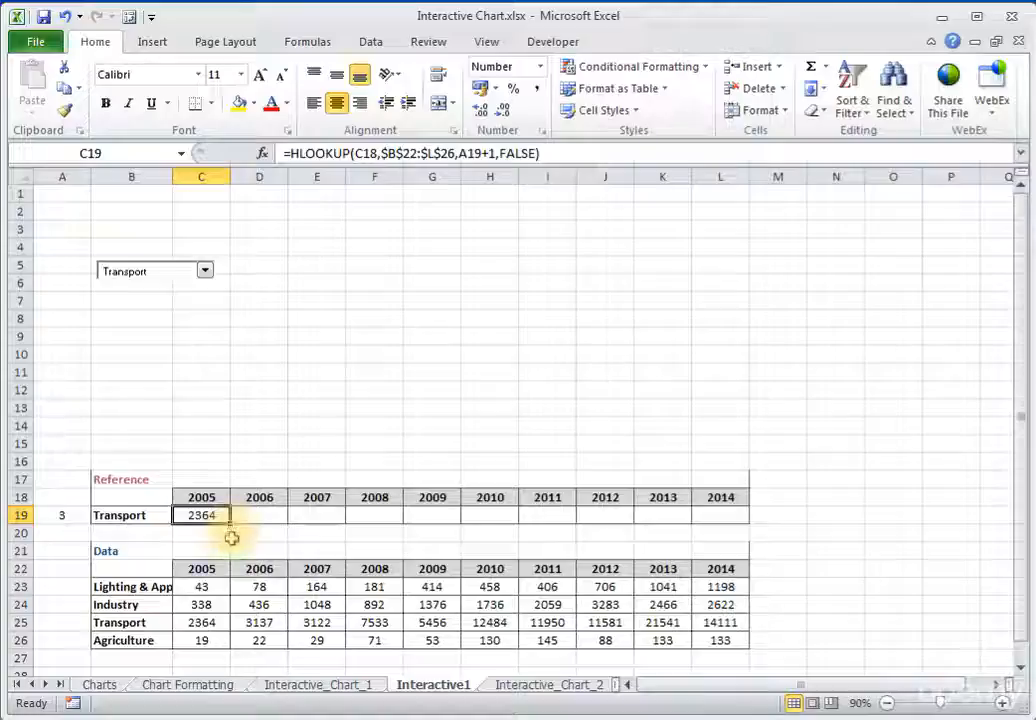
{"action": "left_click_drag", "start_coordinate": [230, 523], "coordinate": [737, 536]}
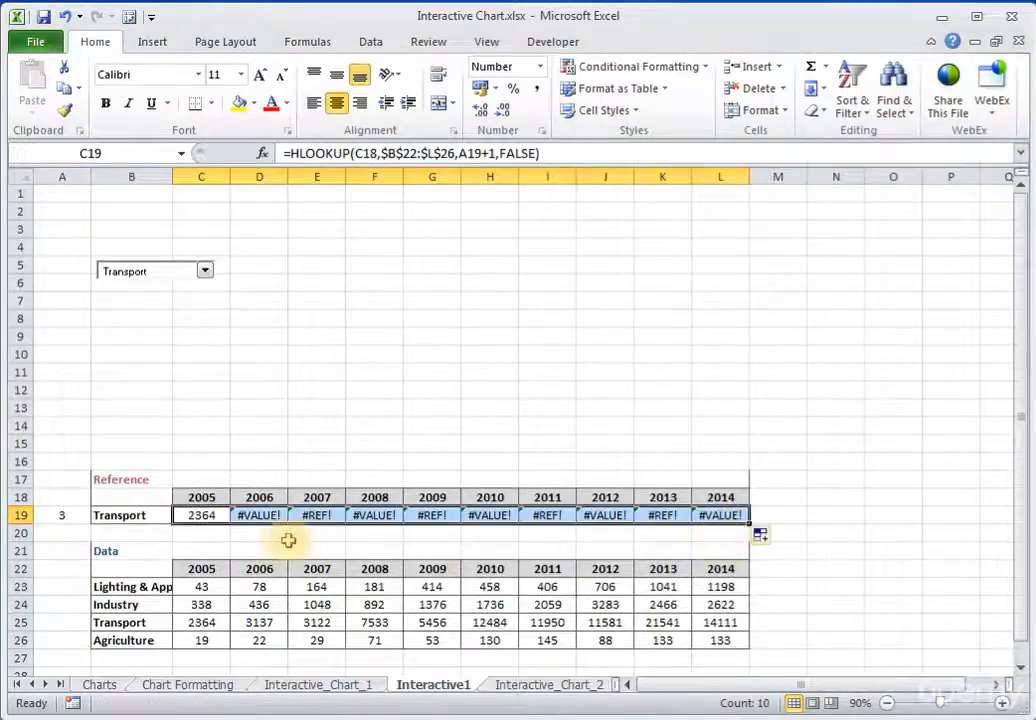
{"action": "left_click", "coordinate": [262, 533]}
Make the A19 reference absolute as $A$19 in C19's HLOOKUP formula and fill the formula across to L19
{"action": "left_click", "coordinate": [206, 515]}
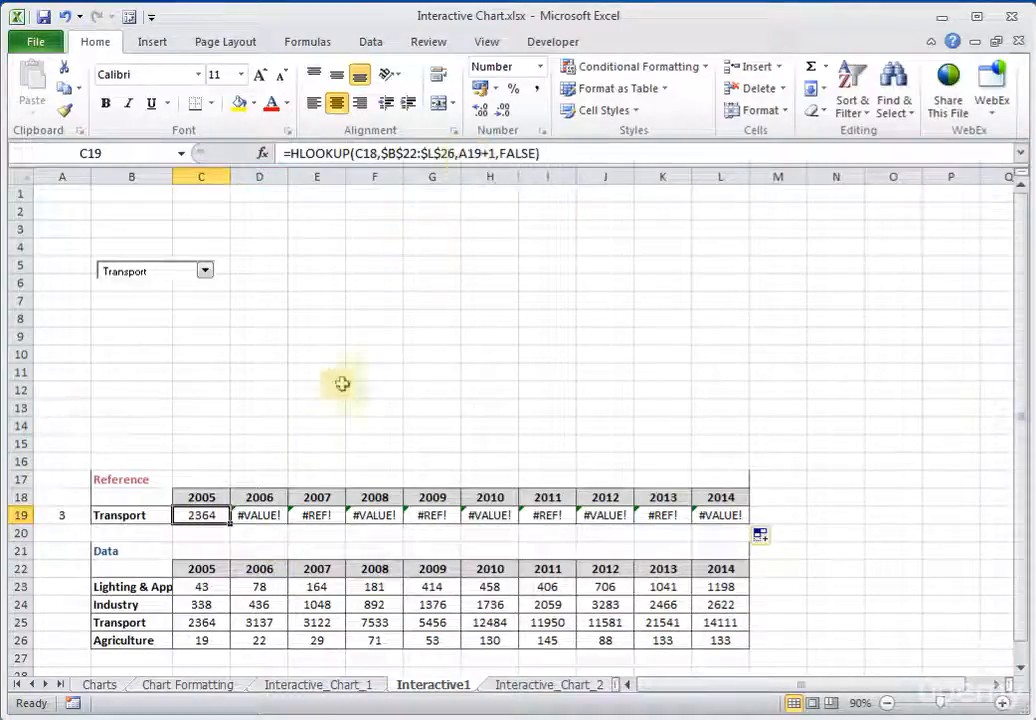
{"action": "left_click", "coordinate": [578, 155]}
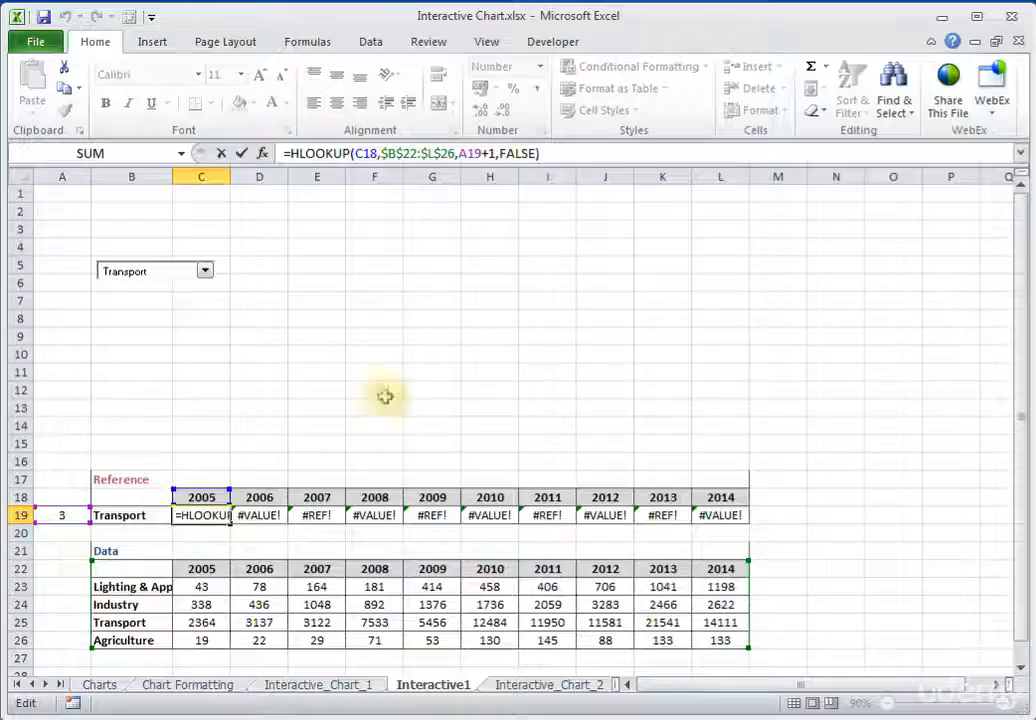
{"action": "left_click", "coordinate": [472, 153]}
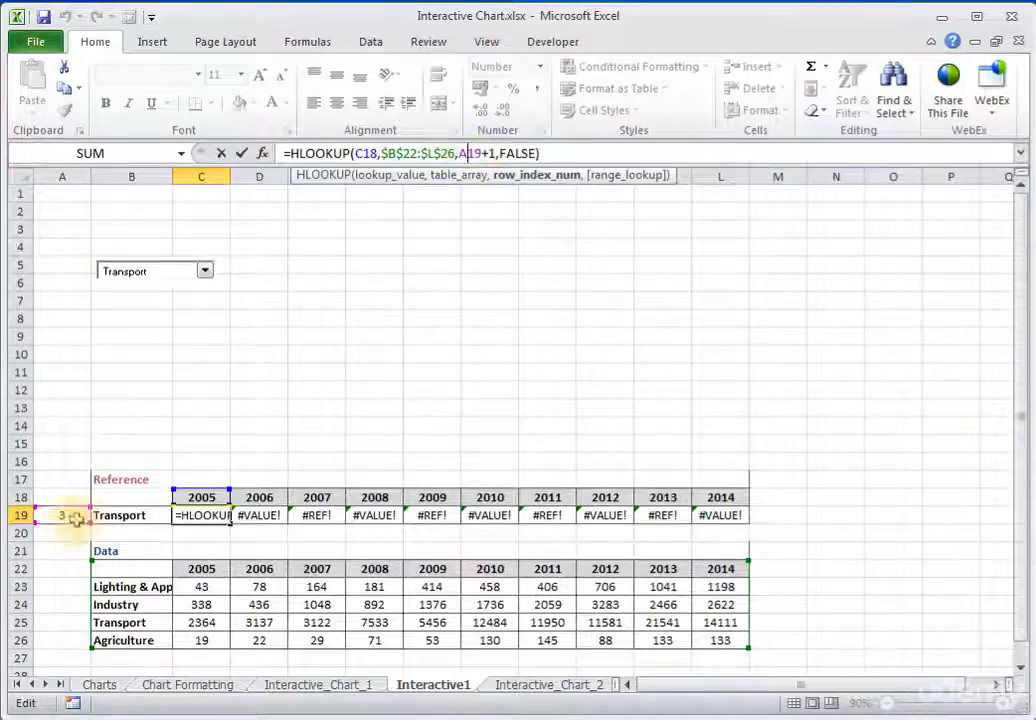
{"action": "key", "text": "F4"}
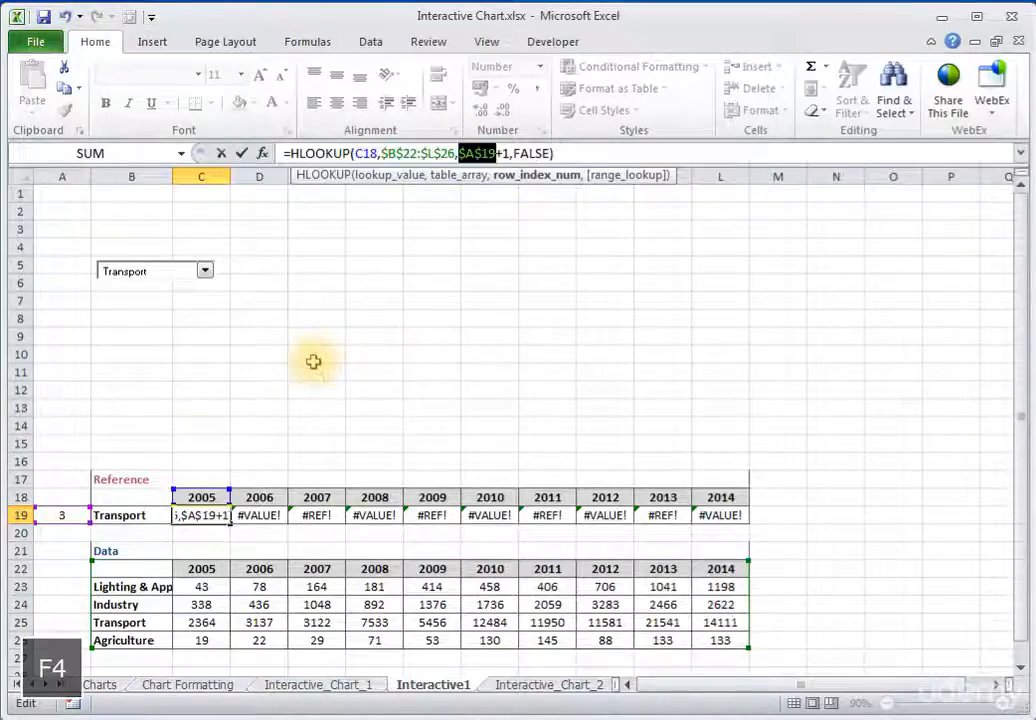
{"action": "key", "text": "Return"}
{"action": "key", "text": "Up"}
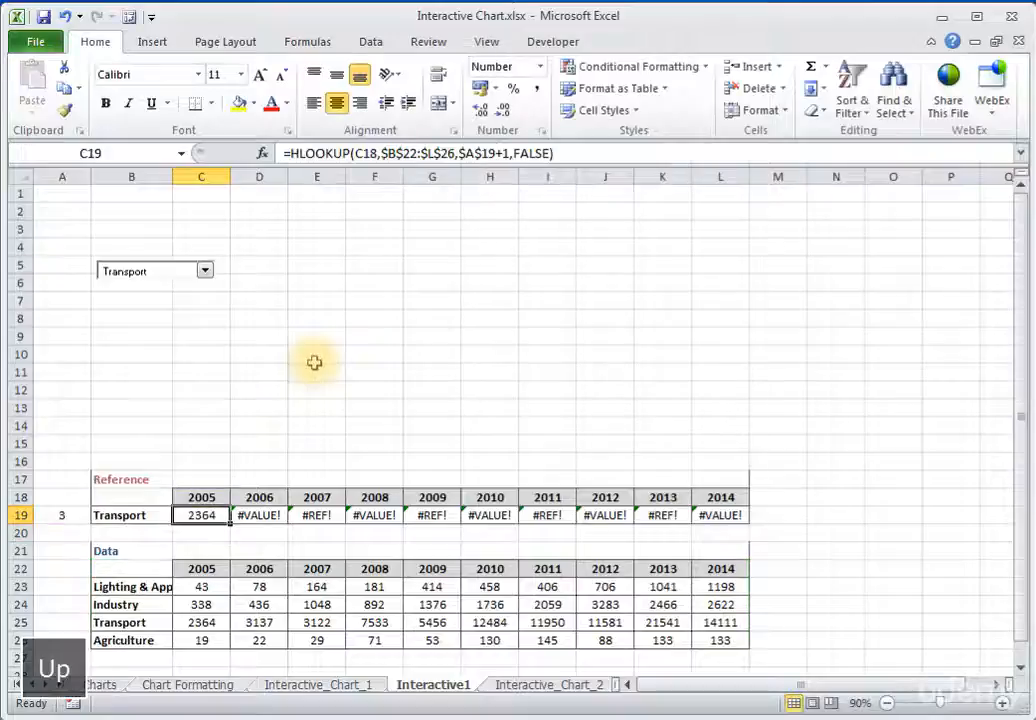
{"action": "left_click_drag", "start_coordinate": [230, 528], "coordinate": [743, 516]}
Inspect the filled HLOOKUP formulas in D19 through L19 one by one, ending back on C19
{"action": "left_click", "coordinate": [259, 550]}
{"action": "left_click", "coordinate": [259, 516]}
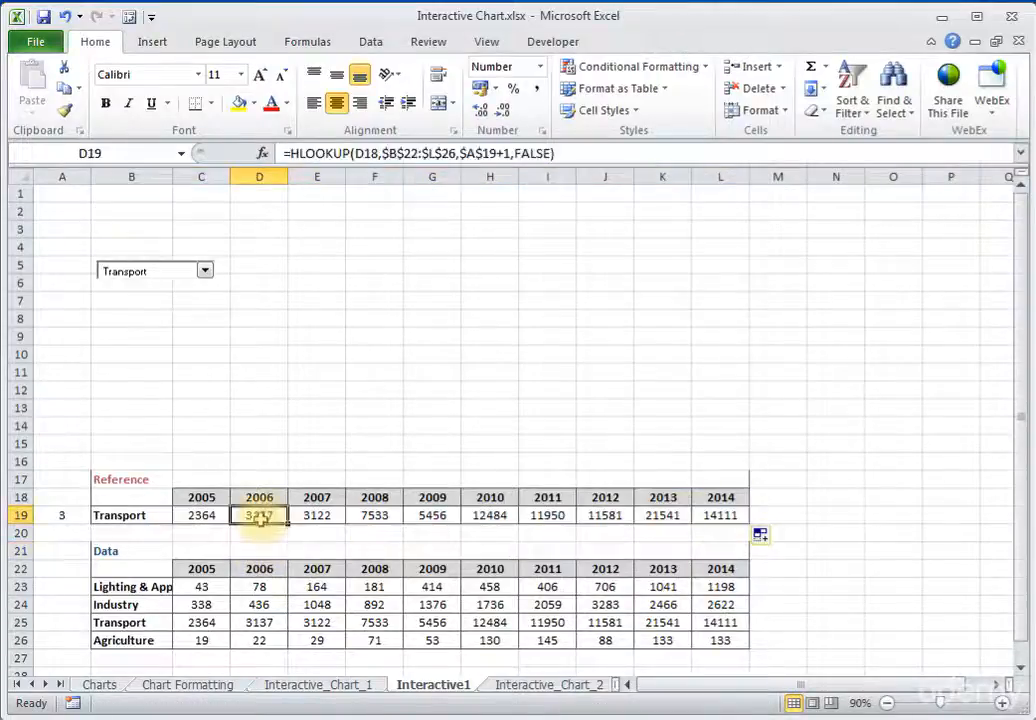
{"action": "left_click", "coordinate": [318, 516]}
{"action": "left_click", "coordinate": [375, 516]}
{"action": "left_click", "coordinate": [432, 516]}
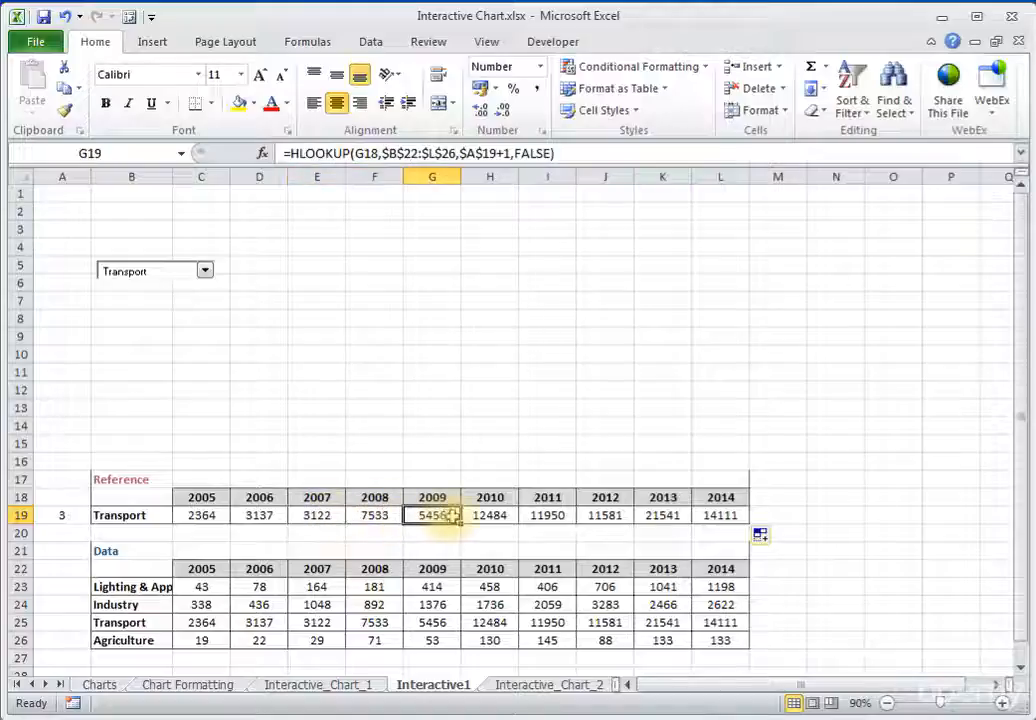
{"action": "left_click", "coordinate": [490, 516]}
{"action": "left_click", "coordinate": [558, 517]}
{"action": "left_click", "coordinate": [605, 516]}
{"action": "left_click", "coordinate": [663, 516]}
{"action": "left_click", "coordinate": [720, 516]}
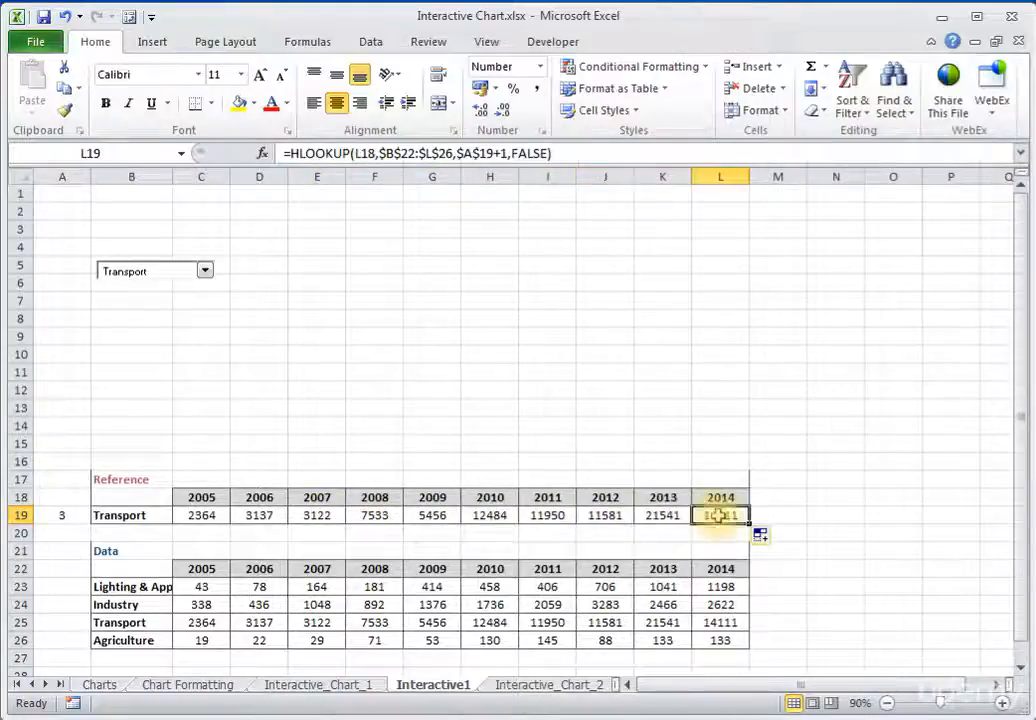
{"action": "left_click", "coordinate": [200, 515]}
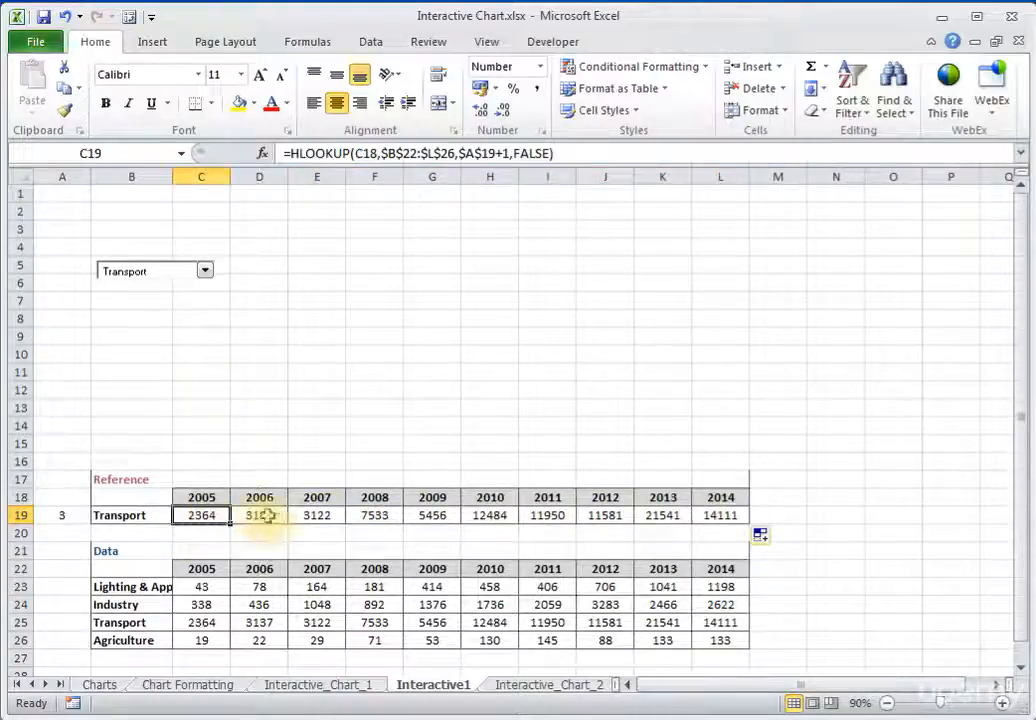
Choose Lighting & Appliances in the combo box and insert an area chart from the Reference range B18:L19
{"action": "left_click", "coordinate": [205, 271]}
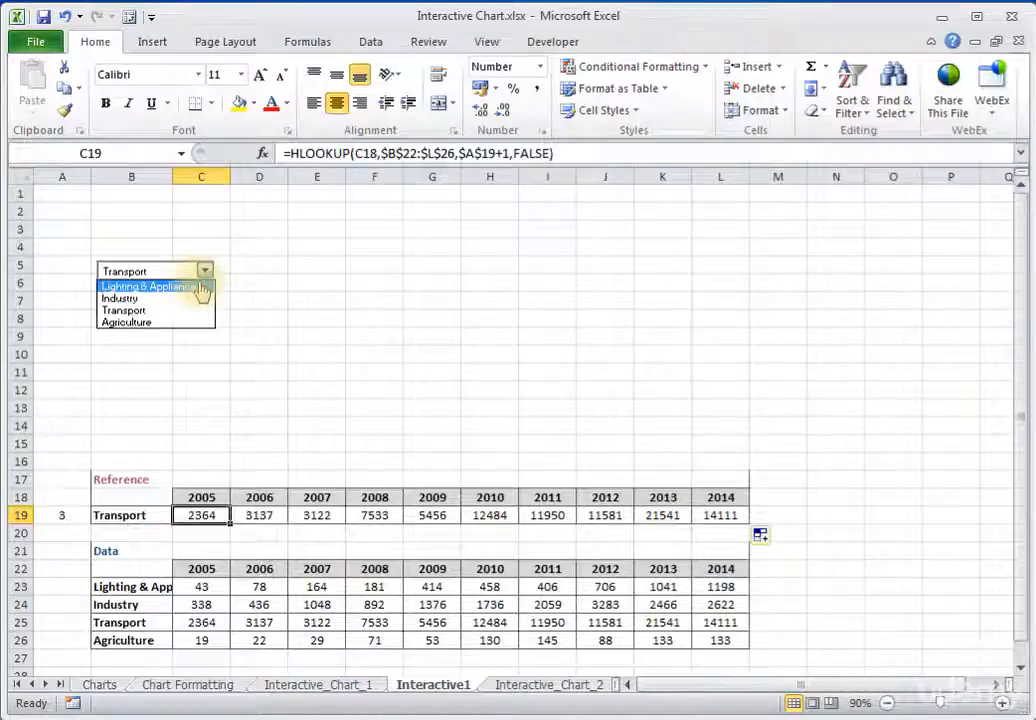
{"action": "left_click", "coordinate": [200, 293]}
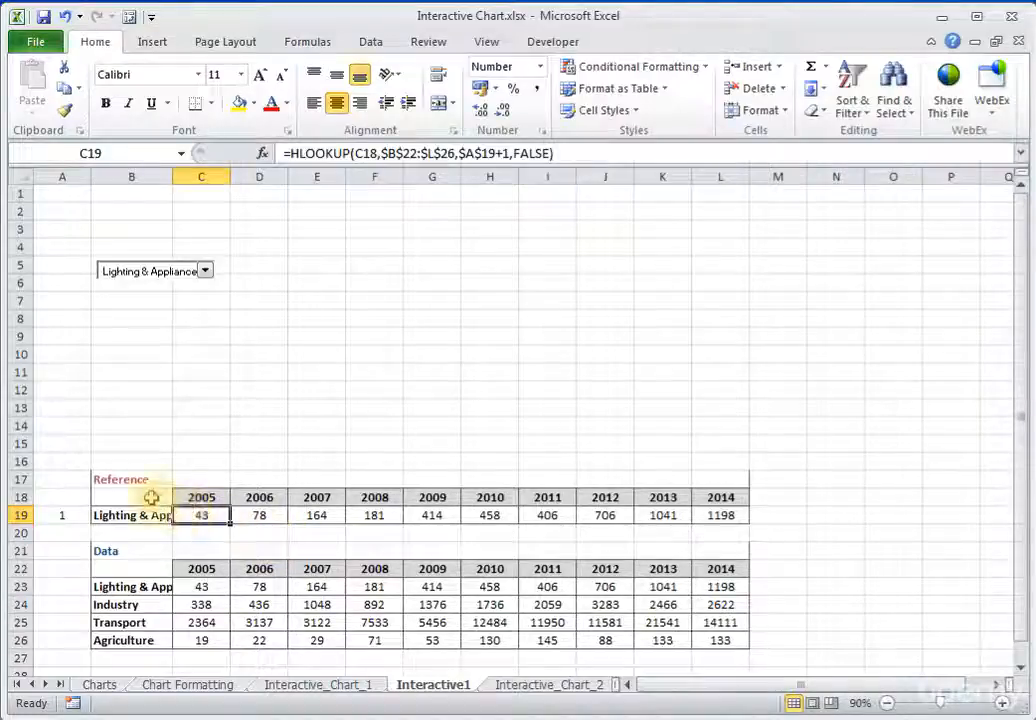
{"action": "left_click_drag", "start_coordinate": [148, 495], "coordinate": [743, 516]}
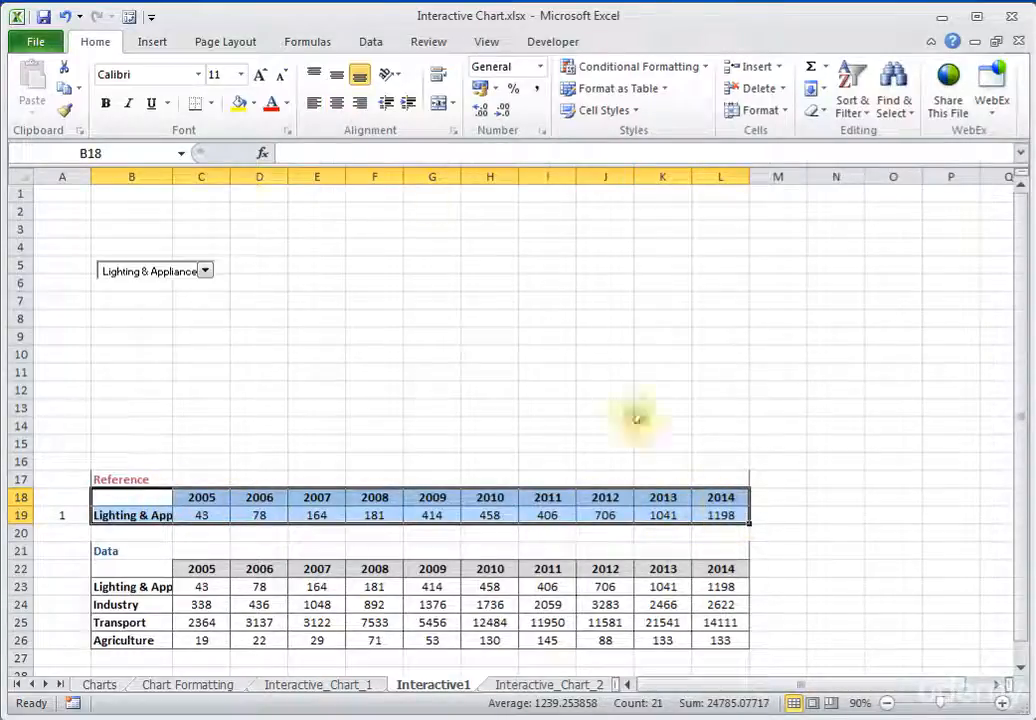
{"action": "left_click", "coordinate": [151, 44]}
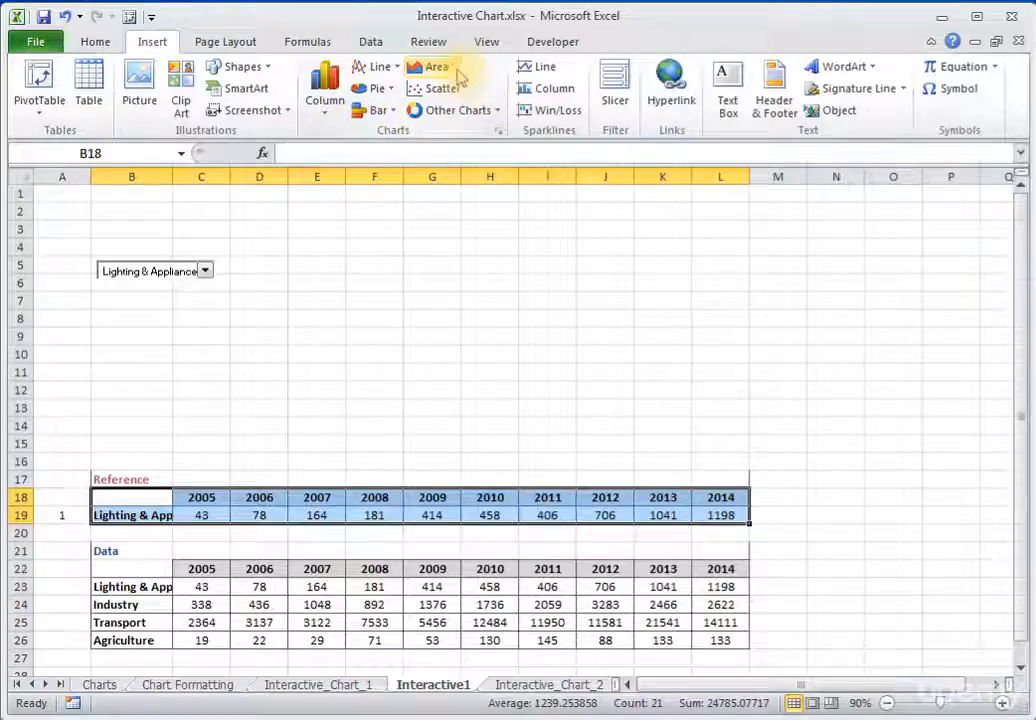
{"action": "left_click", "coordinate": [434, 68]}
{"action": "left_click", "coordinate": [432, 128]}
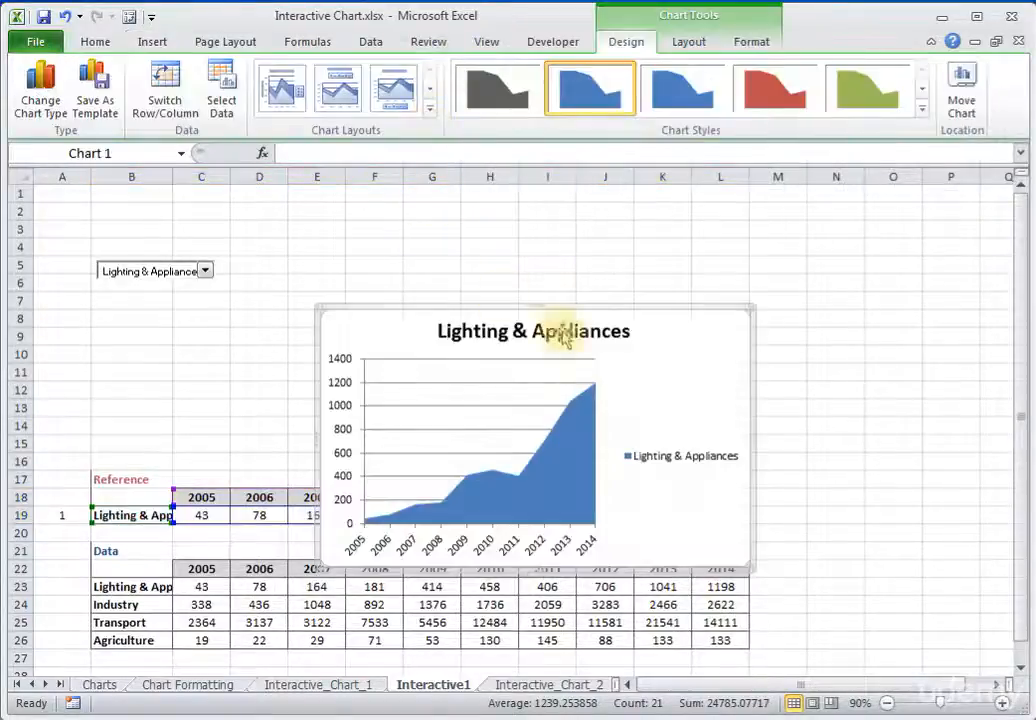
Move the area chart above the Reference table and widen it to span columns D to L, about rows 3 to 16
{"action": "left_click_drag", "start_coordinate": [687, 352], "coordinate": [607, 255]}
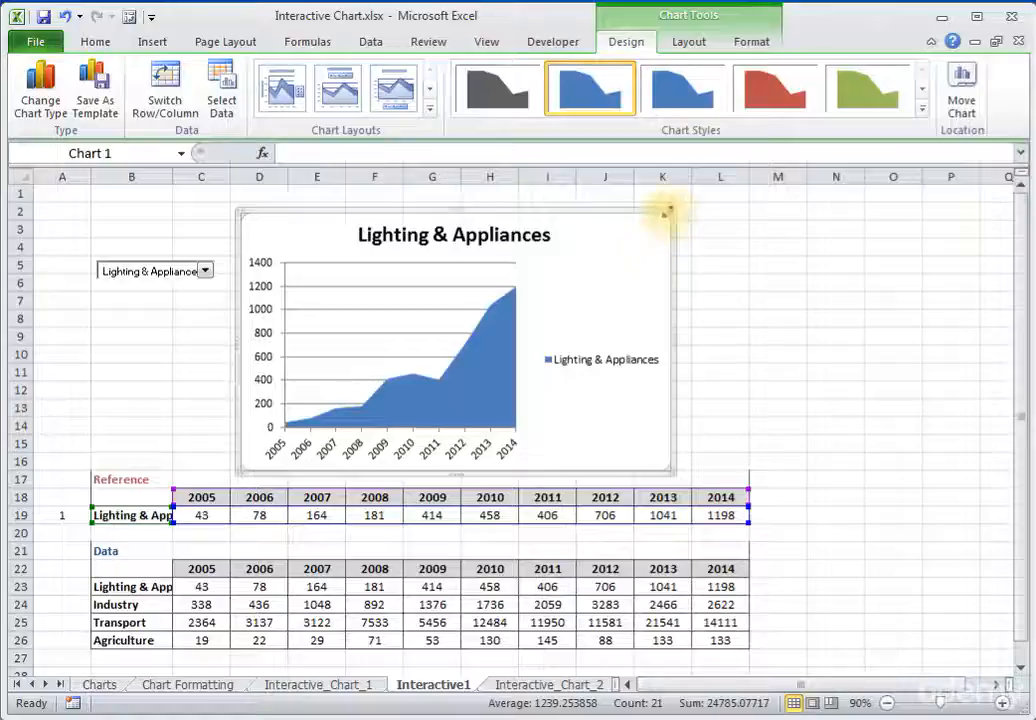
{"action": "left_click_drag", "start_coordinate": [665, 212], "coordinate": [751, 220]}
{"action": "left_click", "coordinate": [795, 320]}
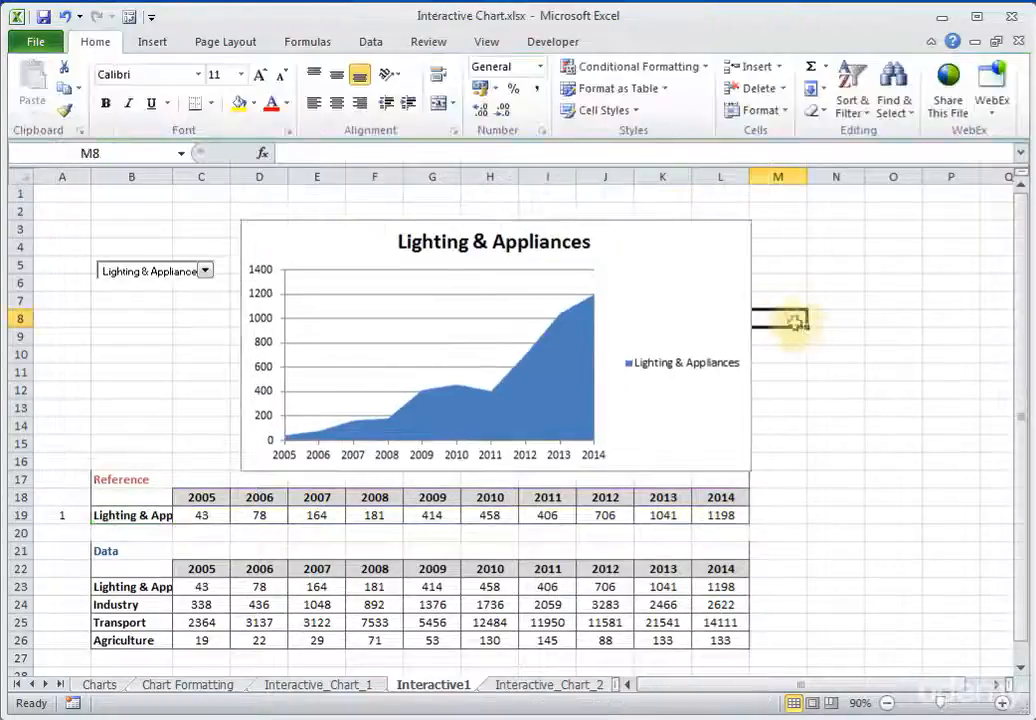
Test the interactive chart by choosing Industry and then Transport in the combo box
{"action": "left_click", "coordinate": [204, 270]}
{"action": "left_click", "coordinate": [200, 296]}
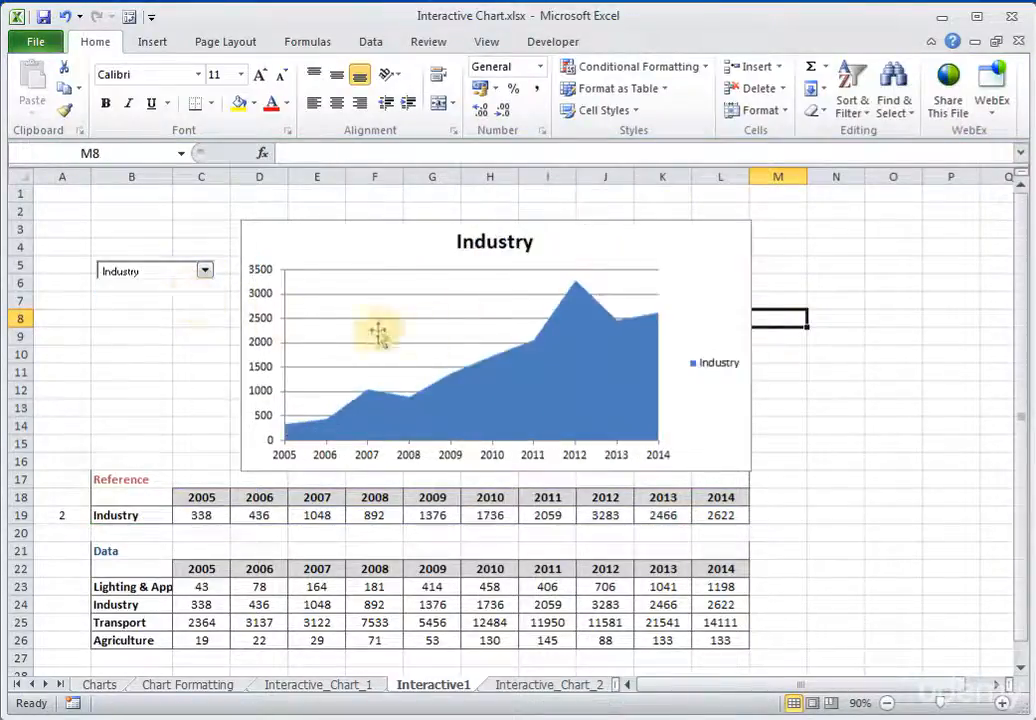
{"action": "left_click", "coordinate": [204, 270]}
{"action": "left_click", "coordinate": [198, 308]}
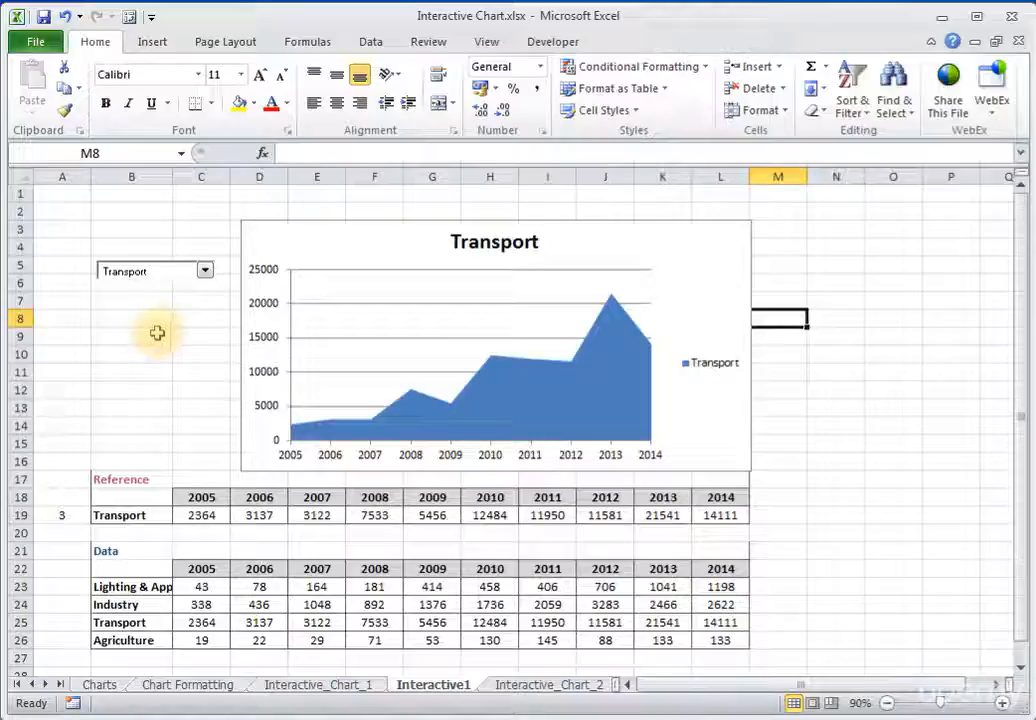
Review the INDEX formula in B19, the HLOOKUP formula in C19 and the combo box's linked cell A19
{"action": "left_click", "coordinate": [130, 514]}
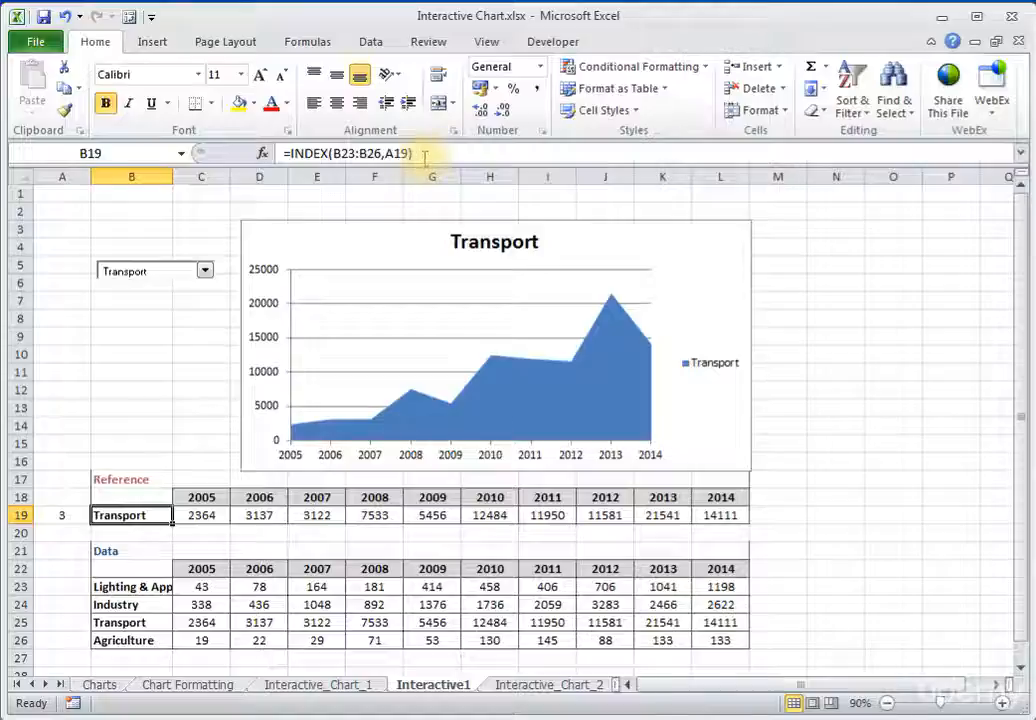
{"action": "left_click", "coordinate": [212, 516]}
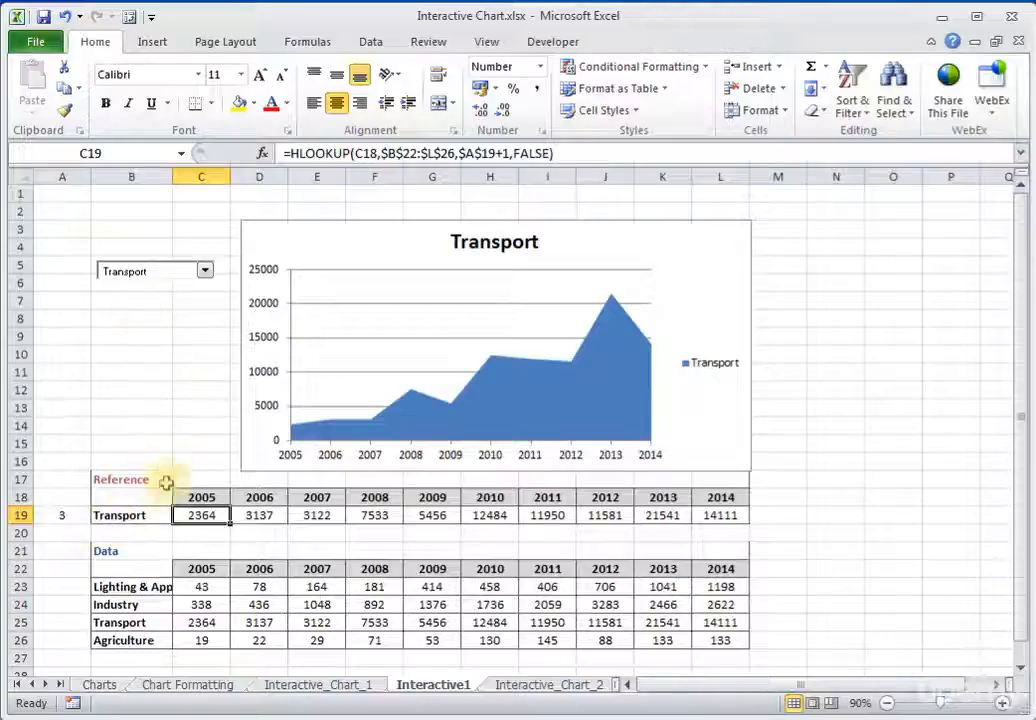
{"action": "left_click", "coordinate": [160, 515]}
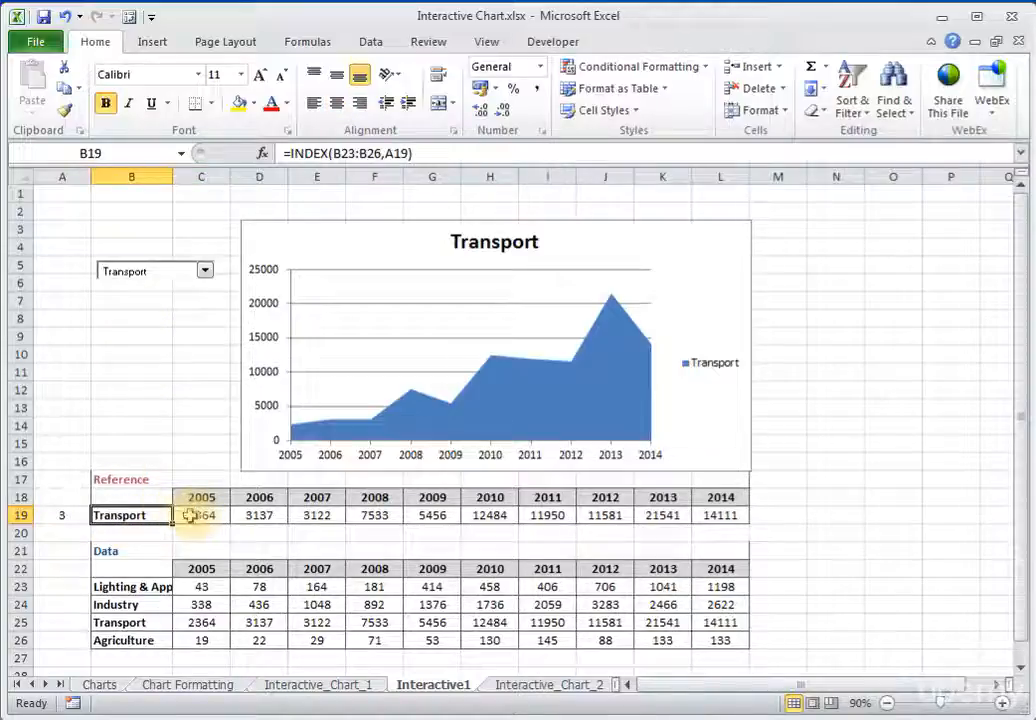
{"action": "left_click", "coordinate": [76, 515]}
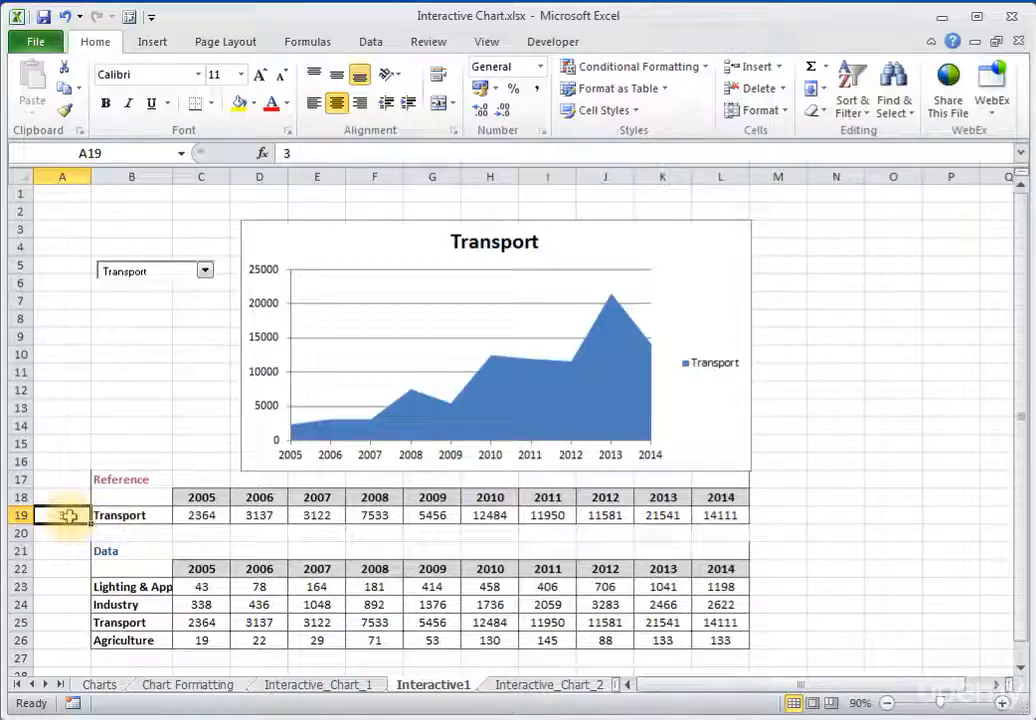
Switch the combo box back to Lighting & Appliances and select an empty cell beside the chart
{"action": "left_click", "coordinate": [204, 270]}
{"action": "left_click", "coordinate": [185, 286]}
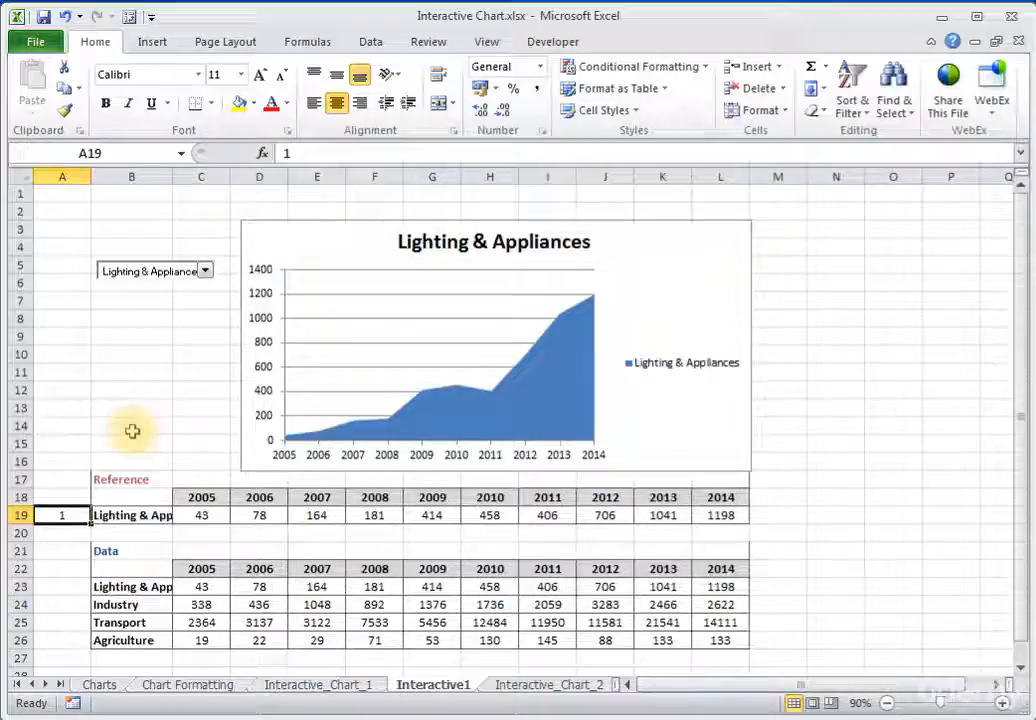
{"action": "left_click", "coordinate": [822, 450]}
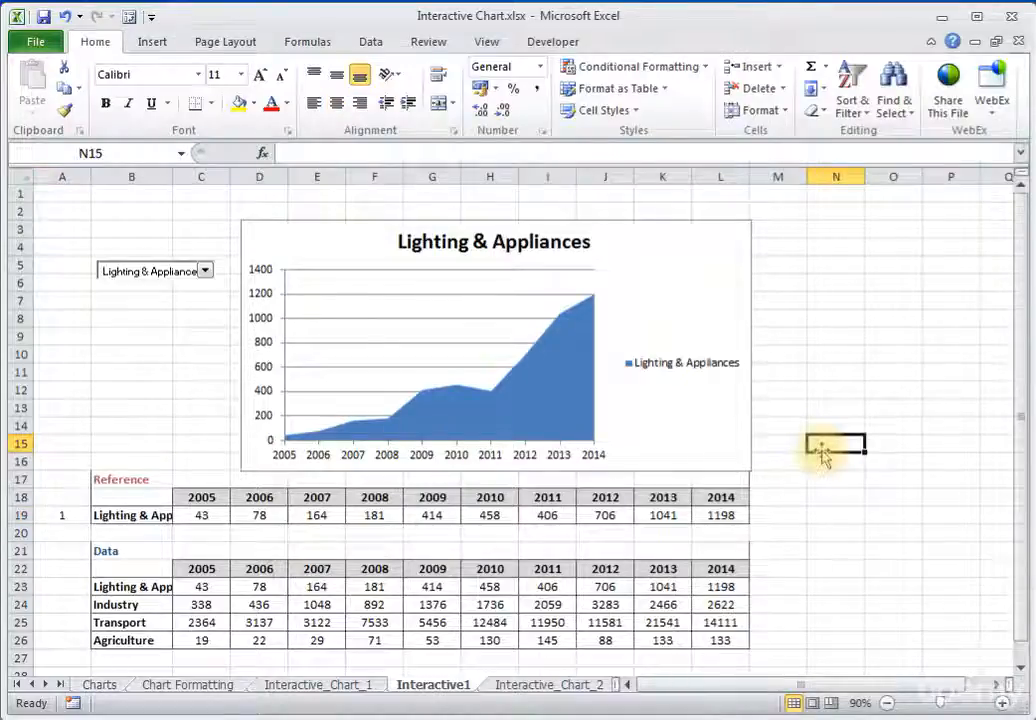